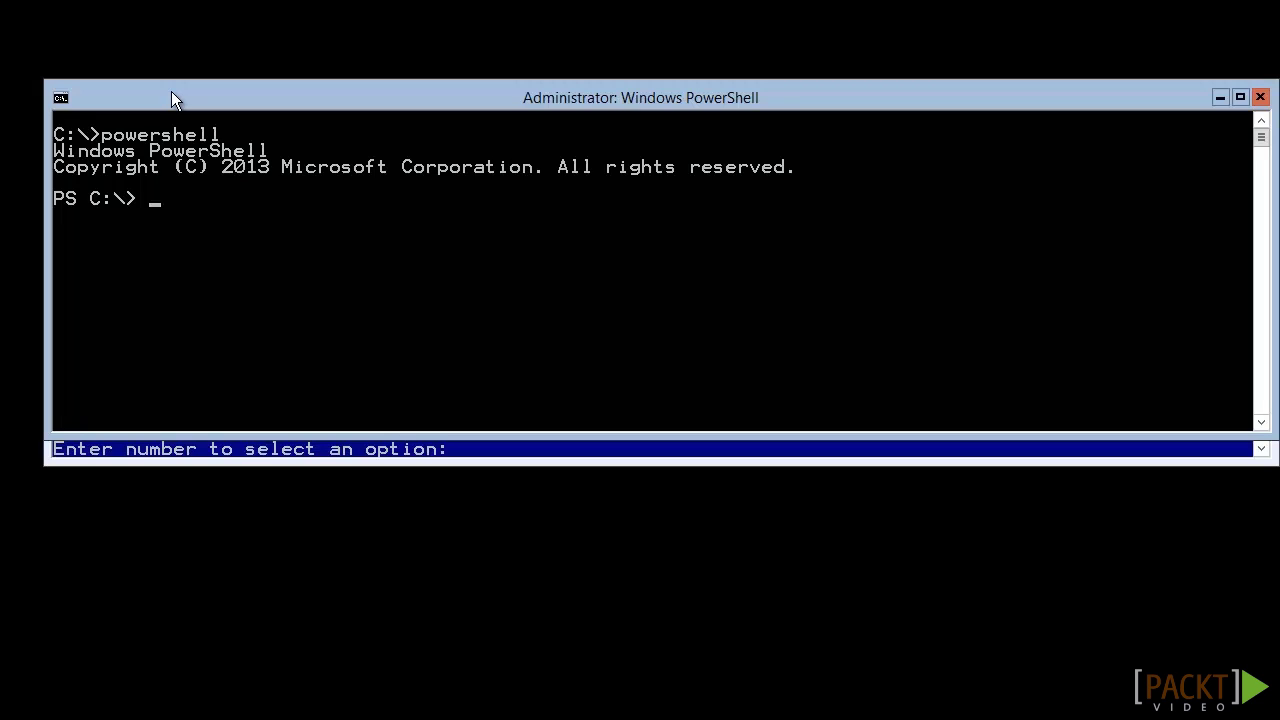
Launch iscsicpl.exe, agree to start the iSCSI service, and show the Discovery settings
text(iscsicpl.exe)
key(Return)
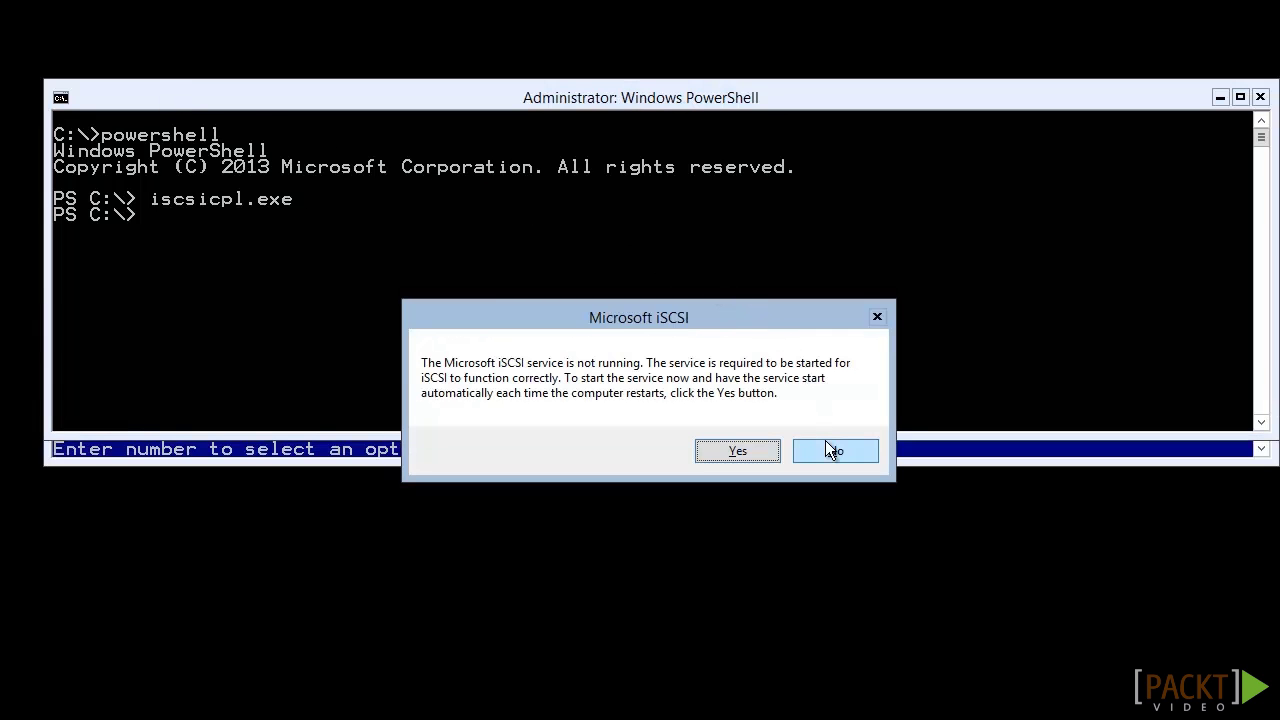
click(733, 451)
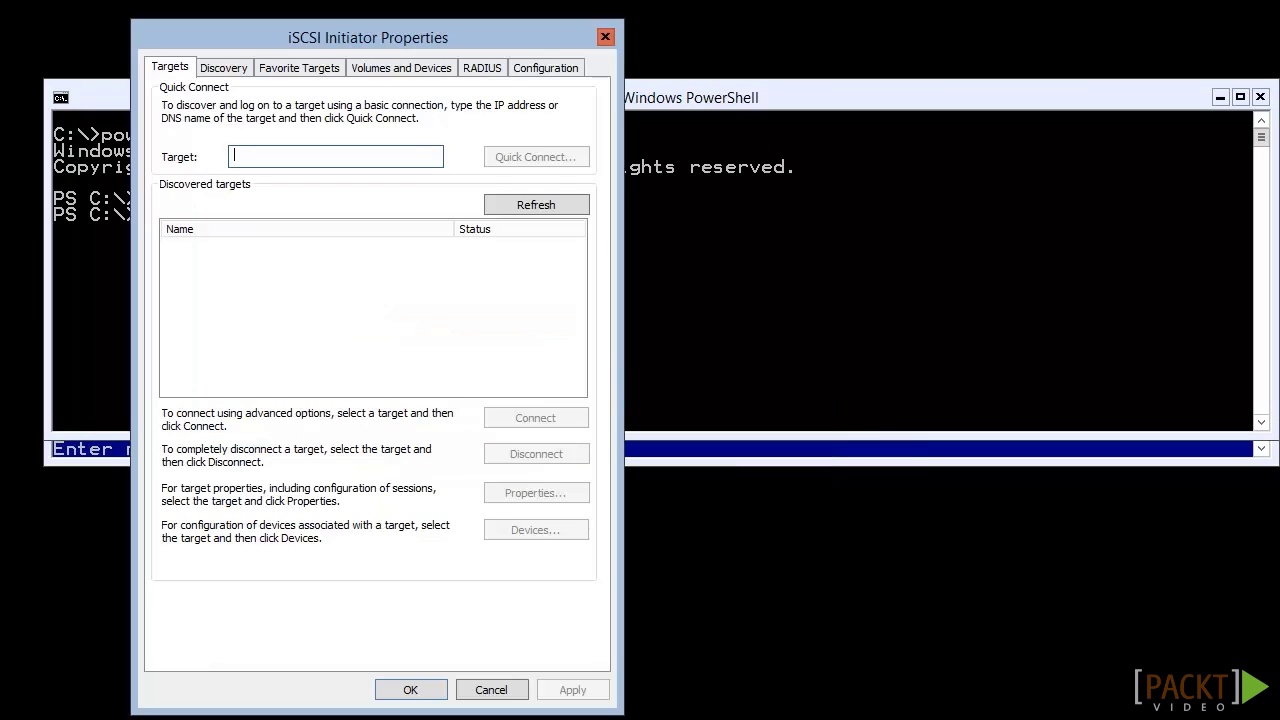
click(236, 70)
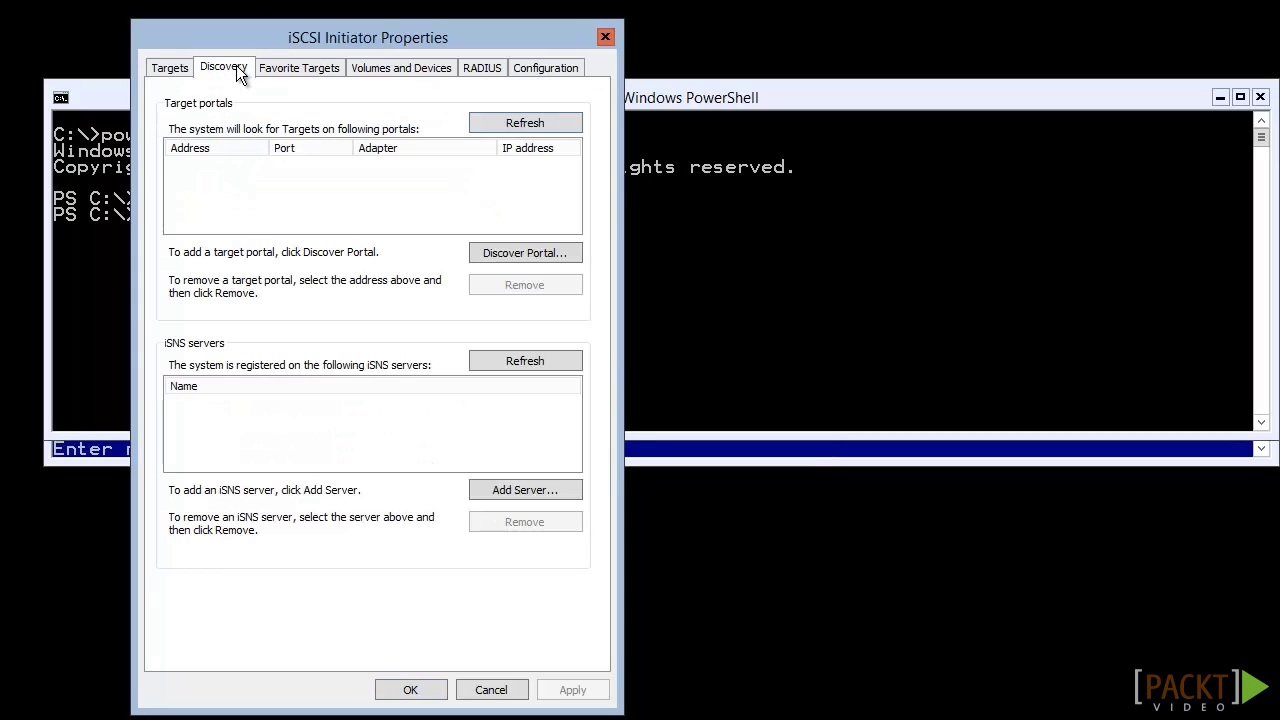
Add target portal 192.168.50.100 via the Microsoft iSCSI Initiator adapter from initiator IP 192.168.50.10
click(521, 258)
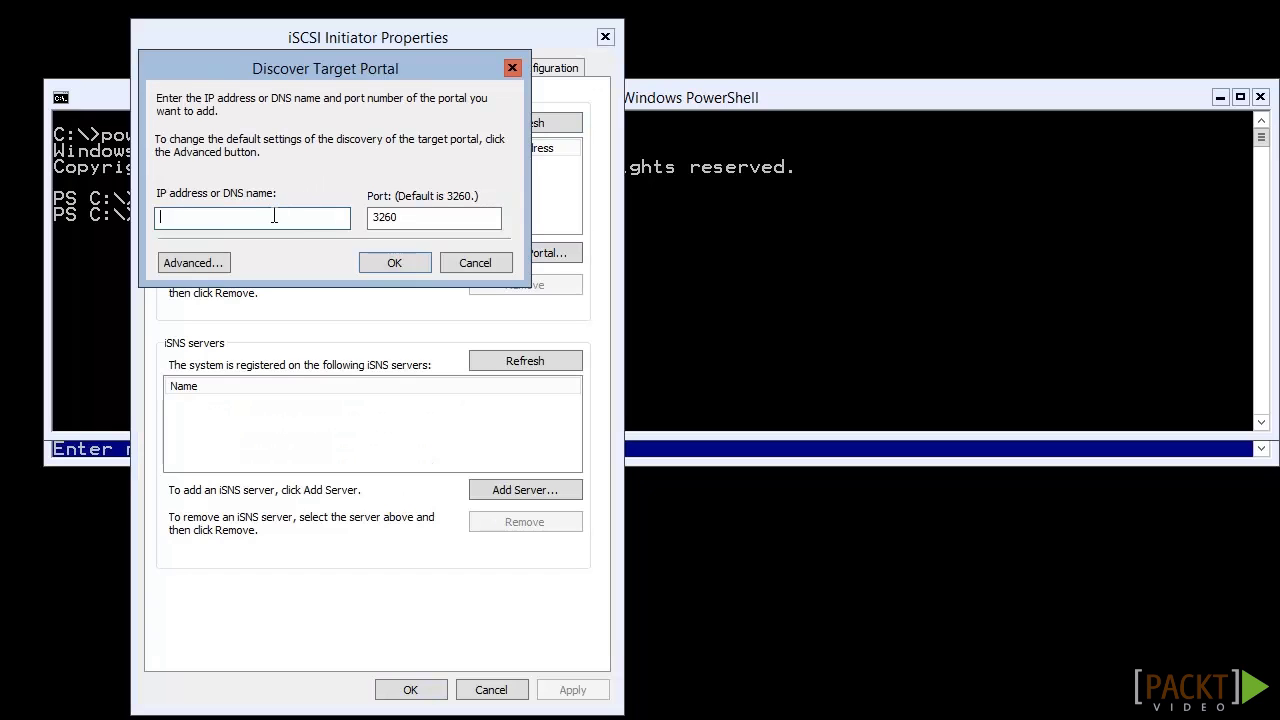
text(192.168.50.100)
click(221, 266)
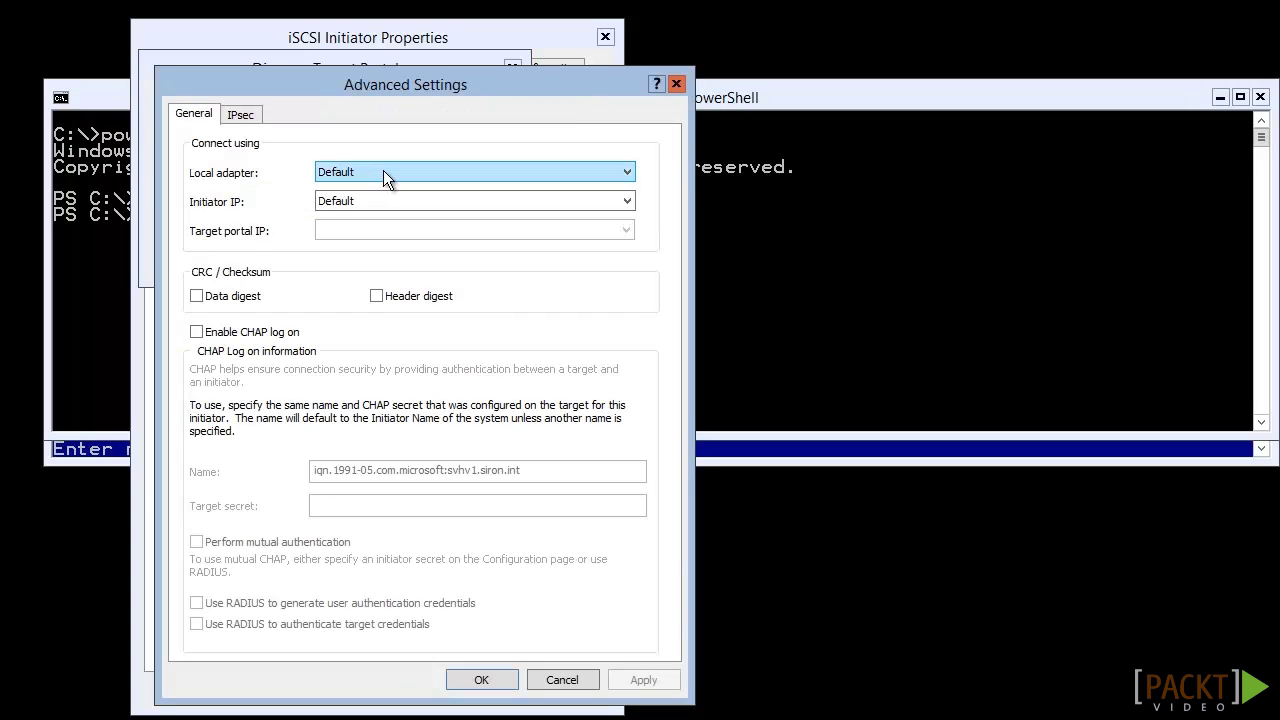
click(383, 172)
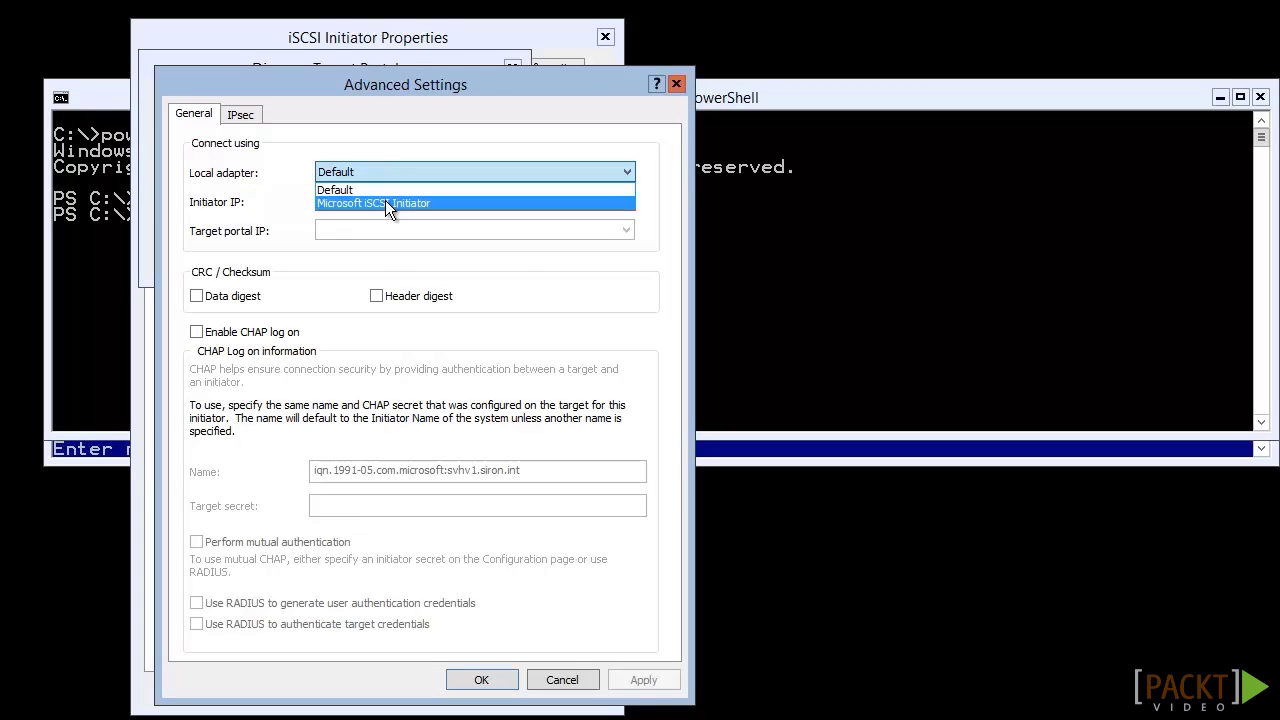
click(383, 200)
click(381, 200)
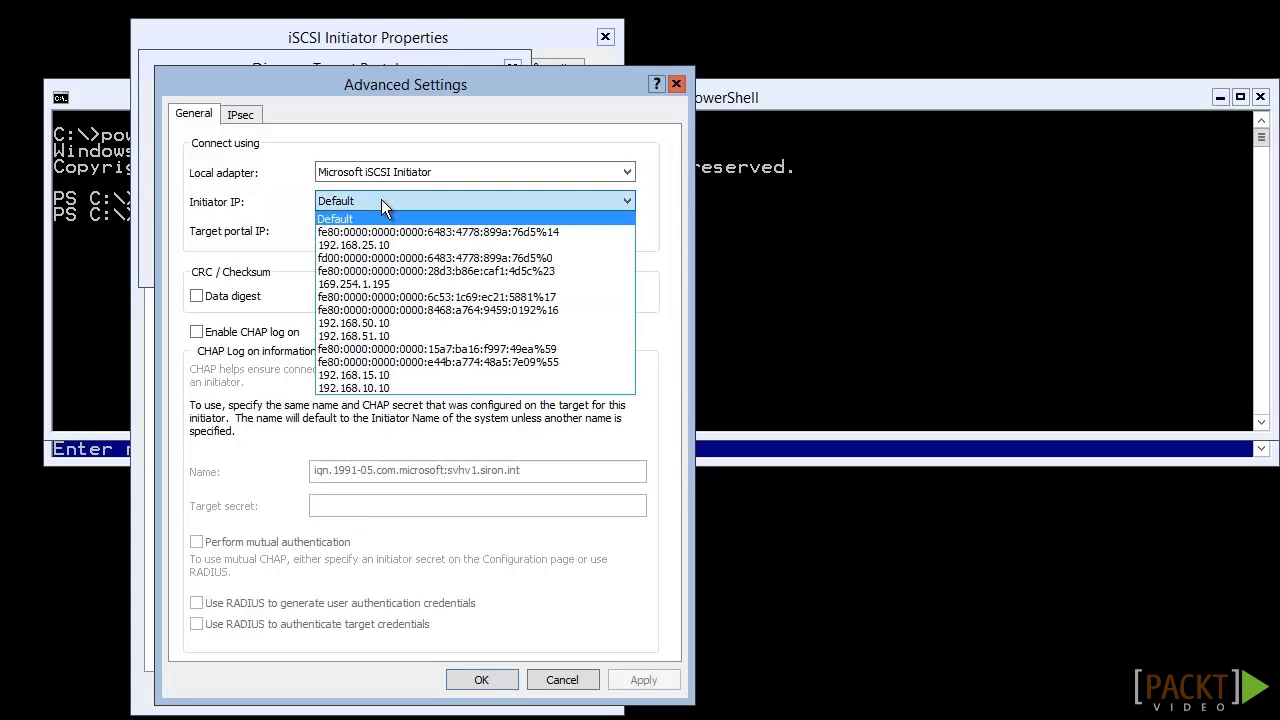
click(404, 324)
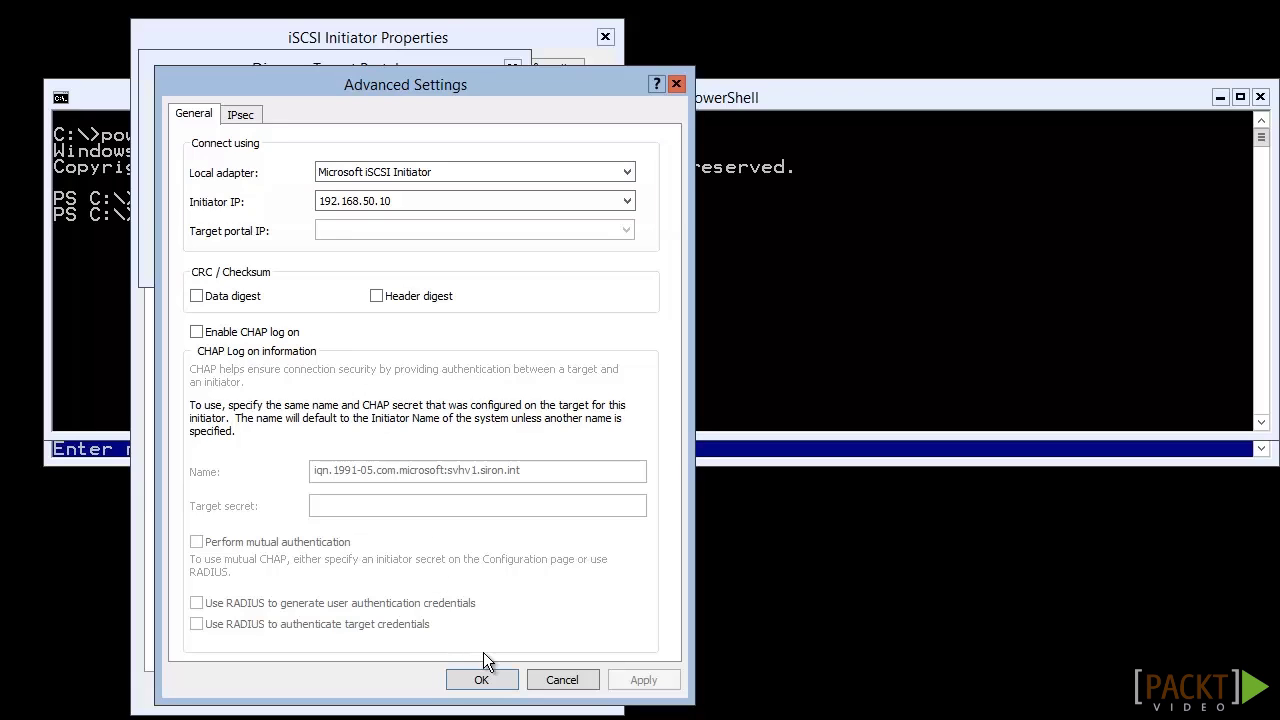
click(481, 678)
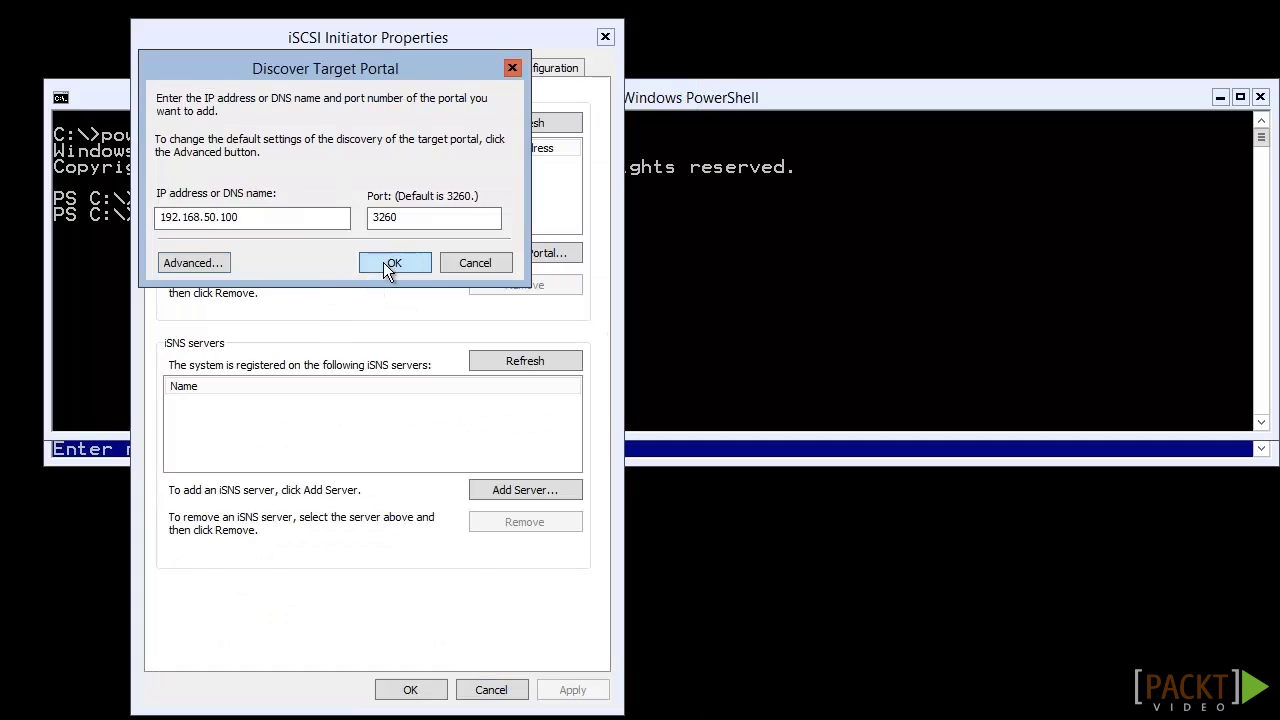
click(383, 262)
Add target portal 192.168.51.100 via the Microsoft iSCSI Initiator adapter from initiator IP 192.168.51.10
click(540, 253)
text(192.168.51.100)
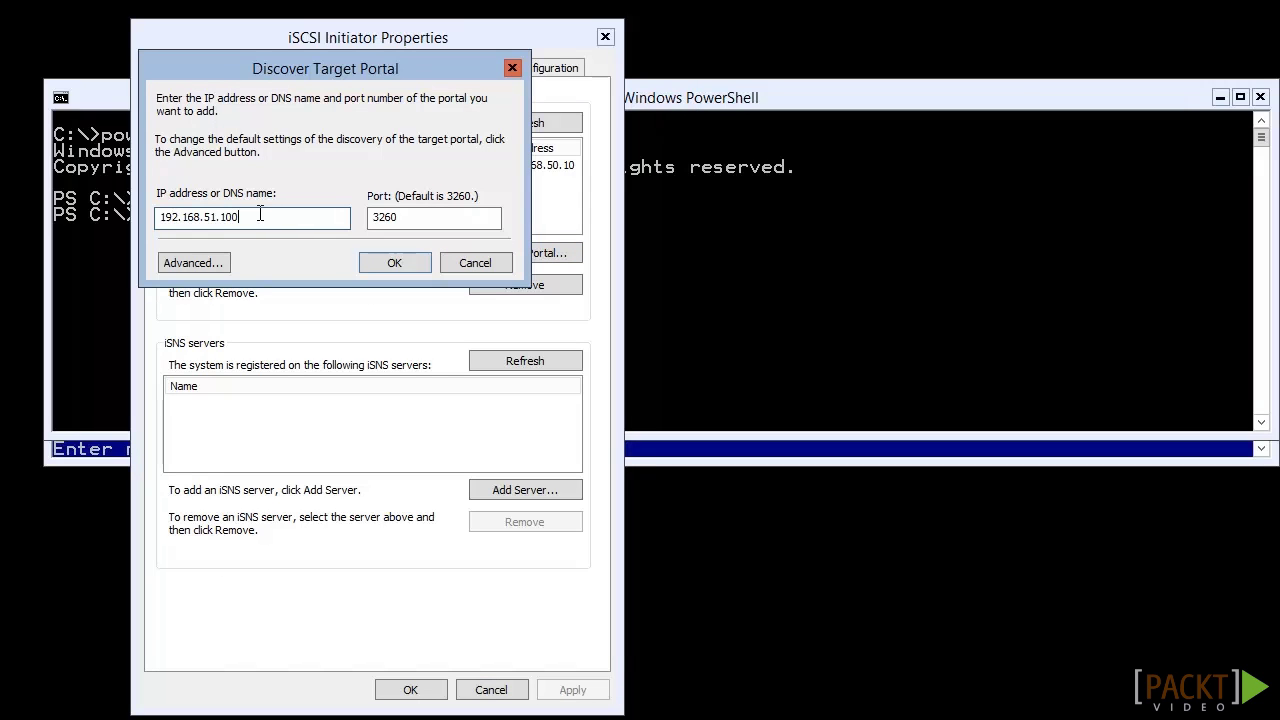
click(220, 270)
click(426, 174)
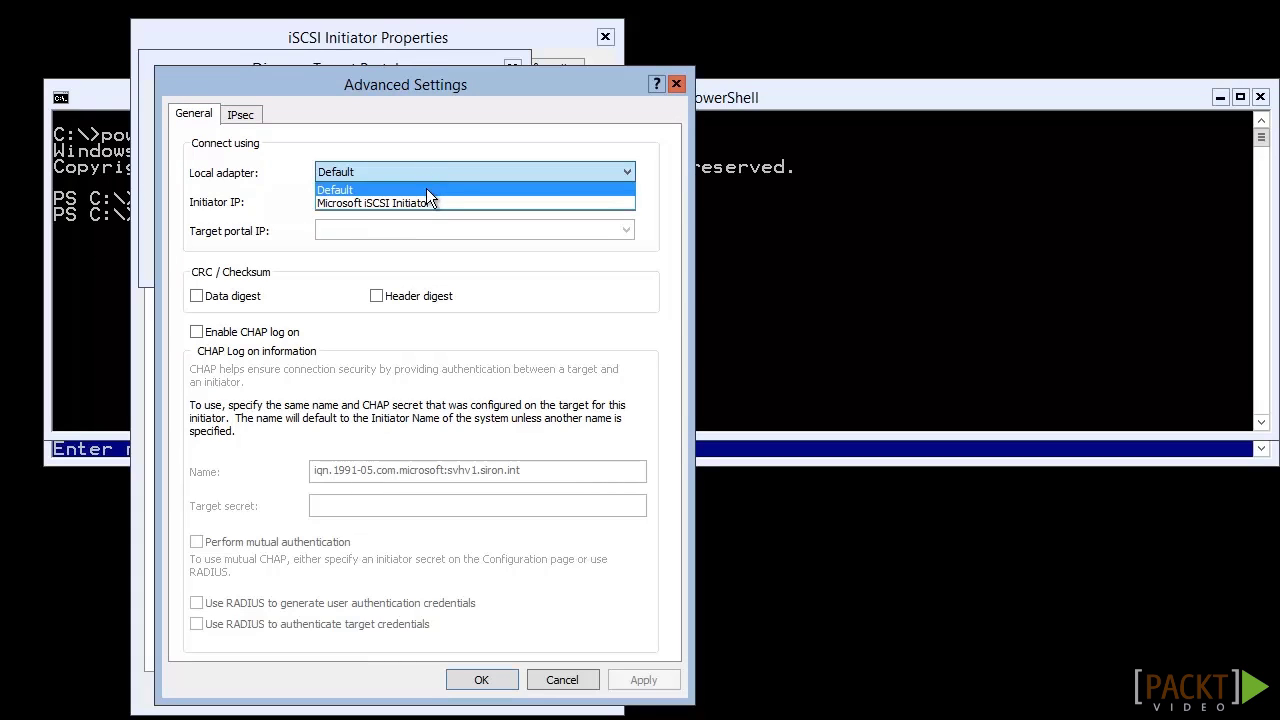
click(426, 200)
click(426, 202)
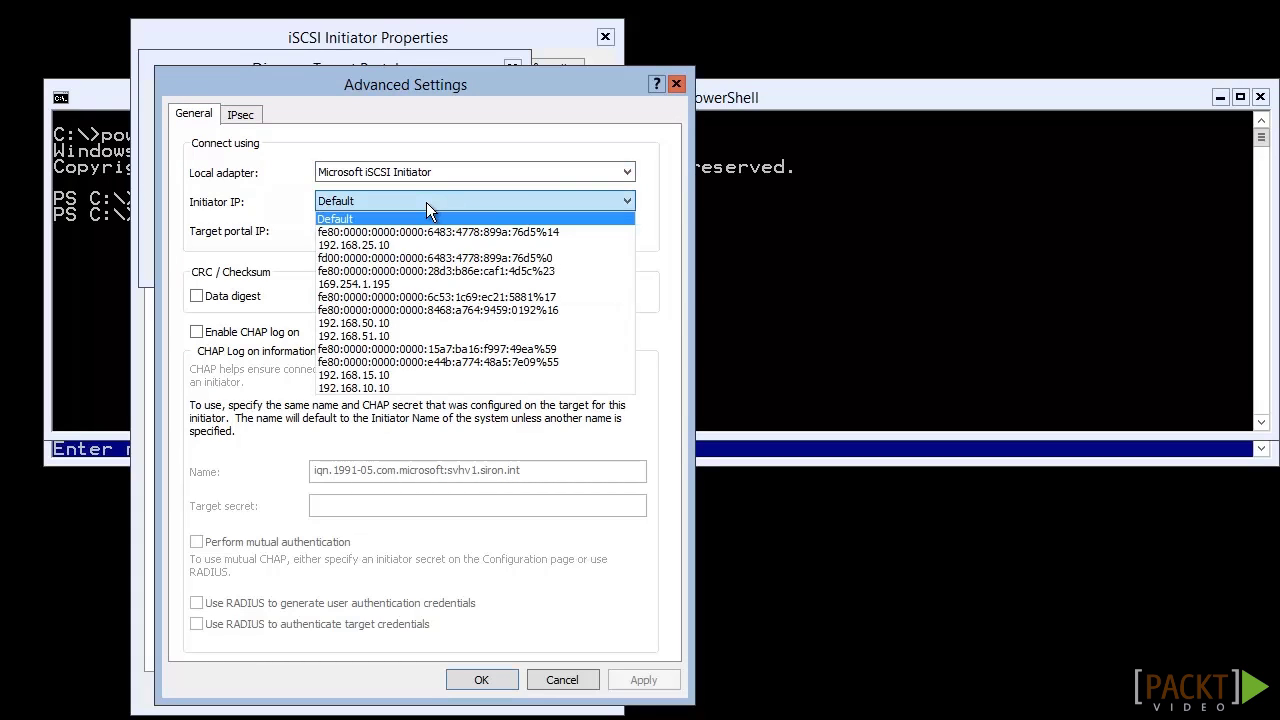
click(440, 337)
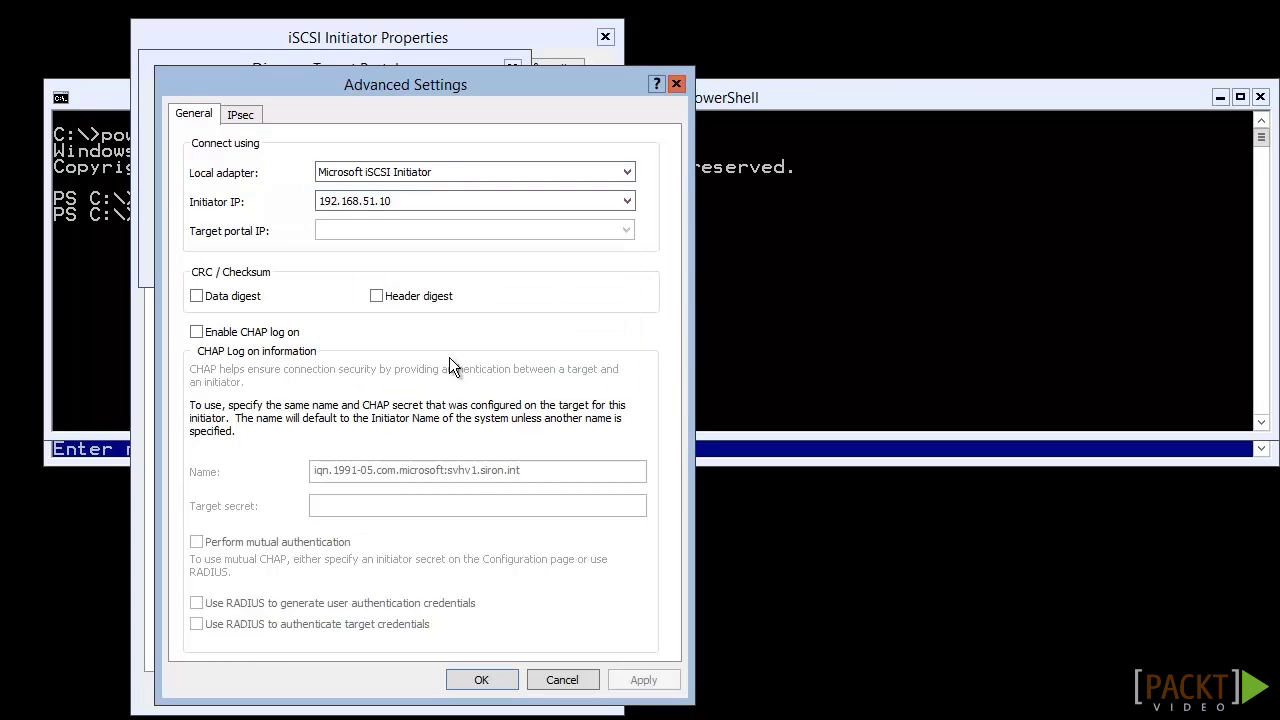
click(489, 680)
click(394, 263)
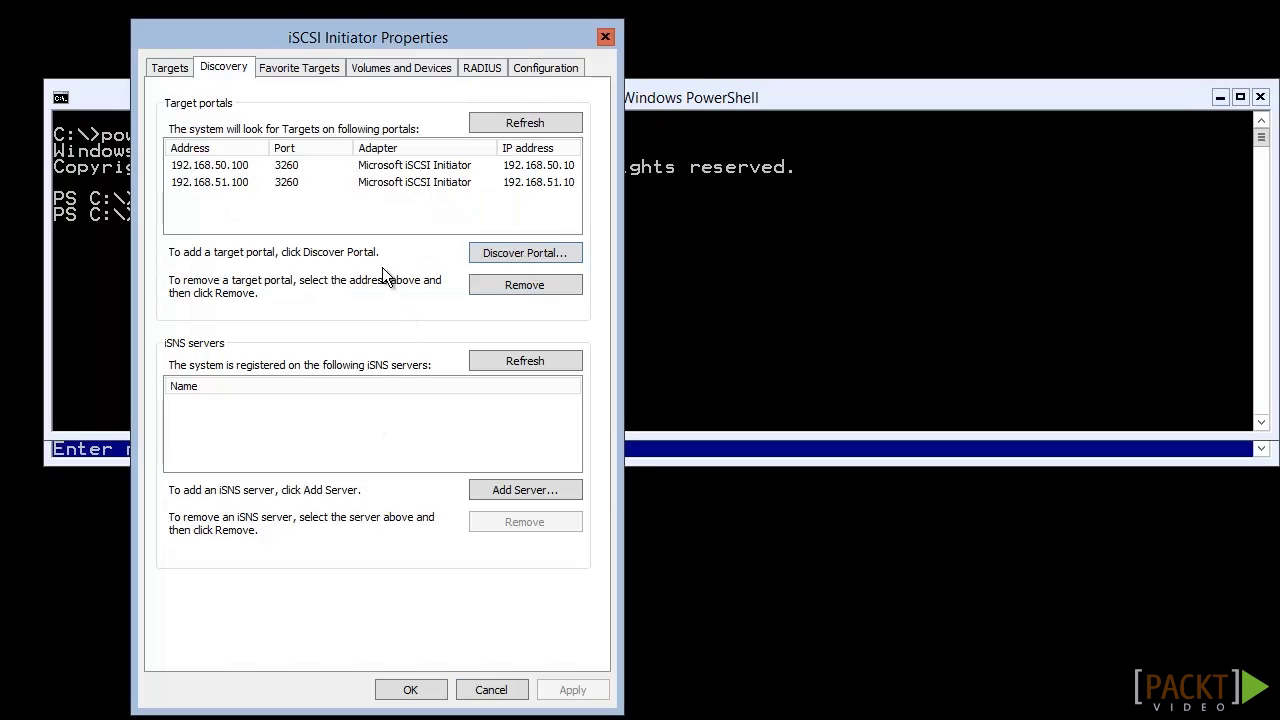
click(184, 69)
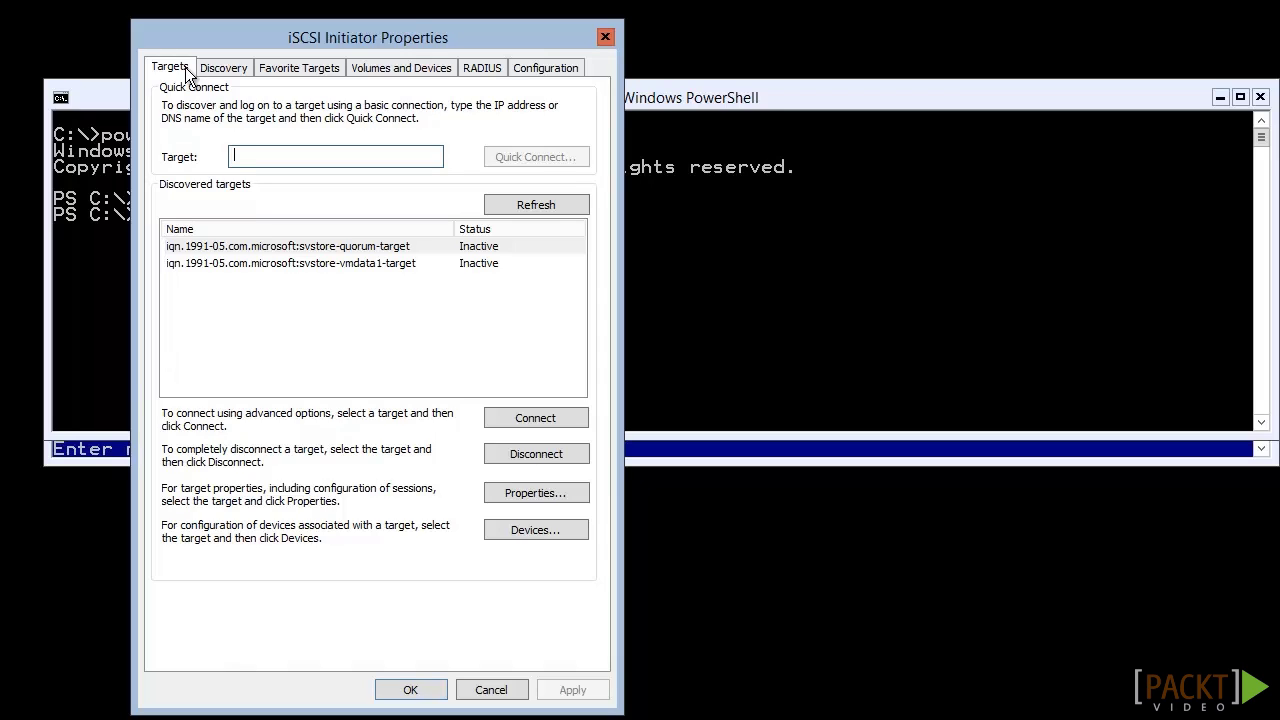
Refresh the targets, open svstore-quorum-target's properties, and add a session with multi-path enabled
click(523, 205)
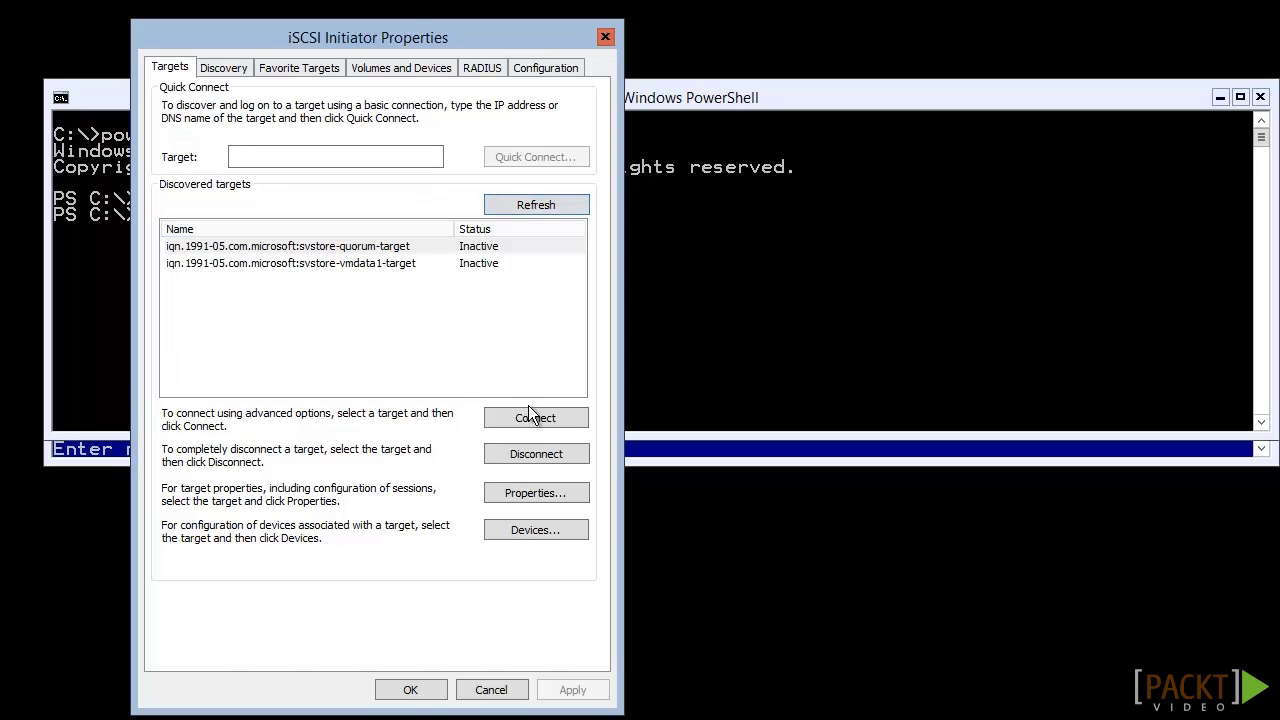
click(427, 248)
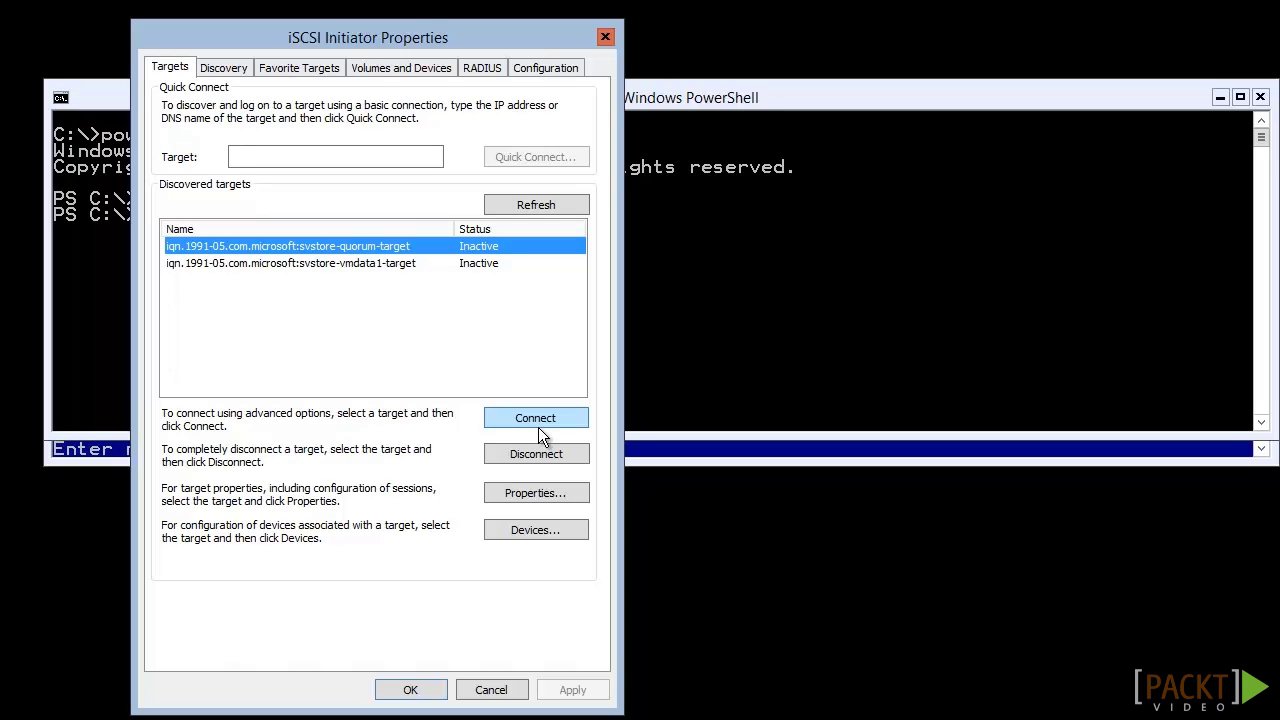
click(537, 493)
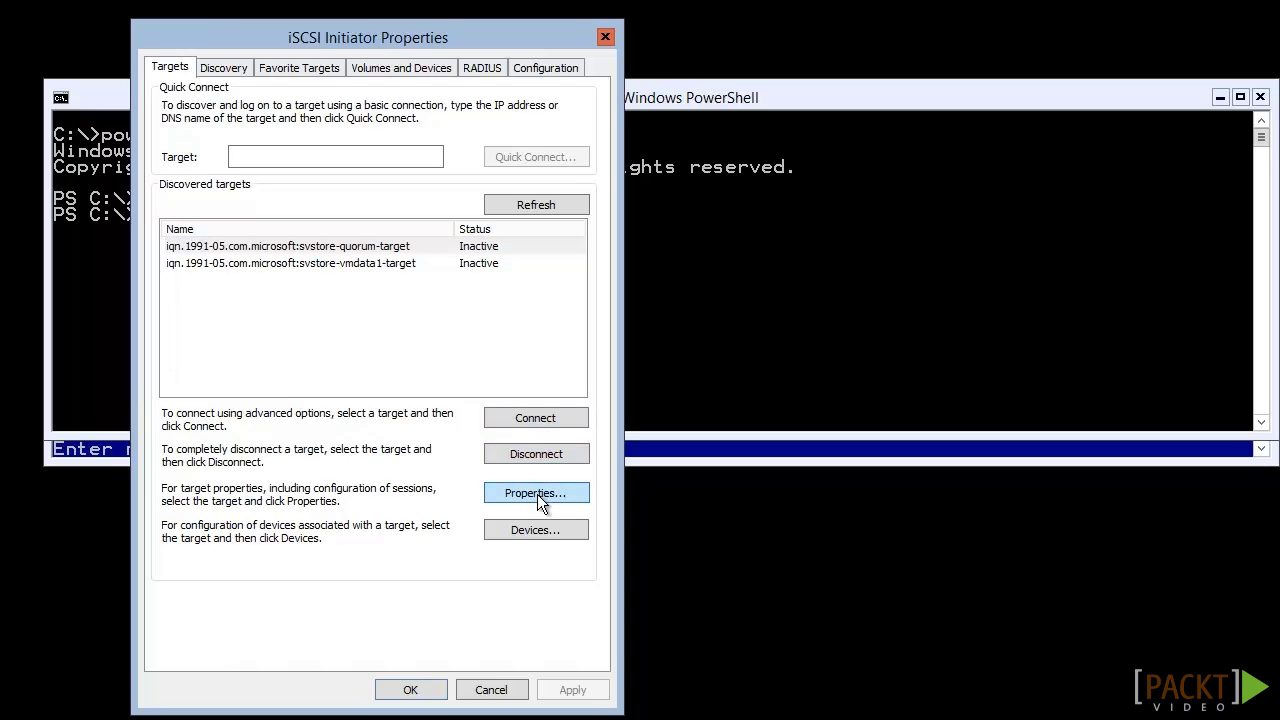
click(485, 292)
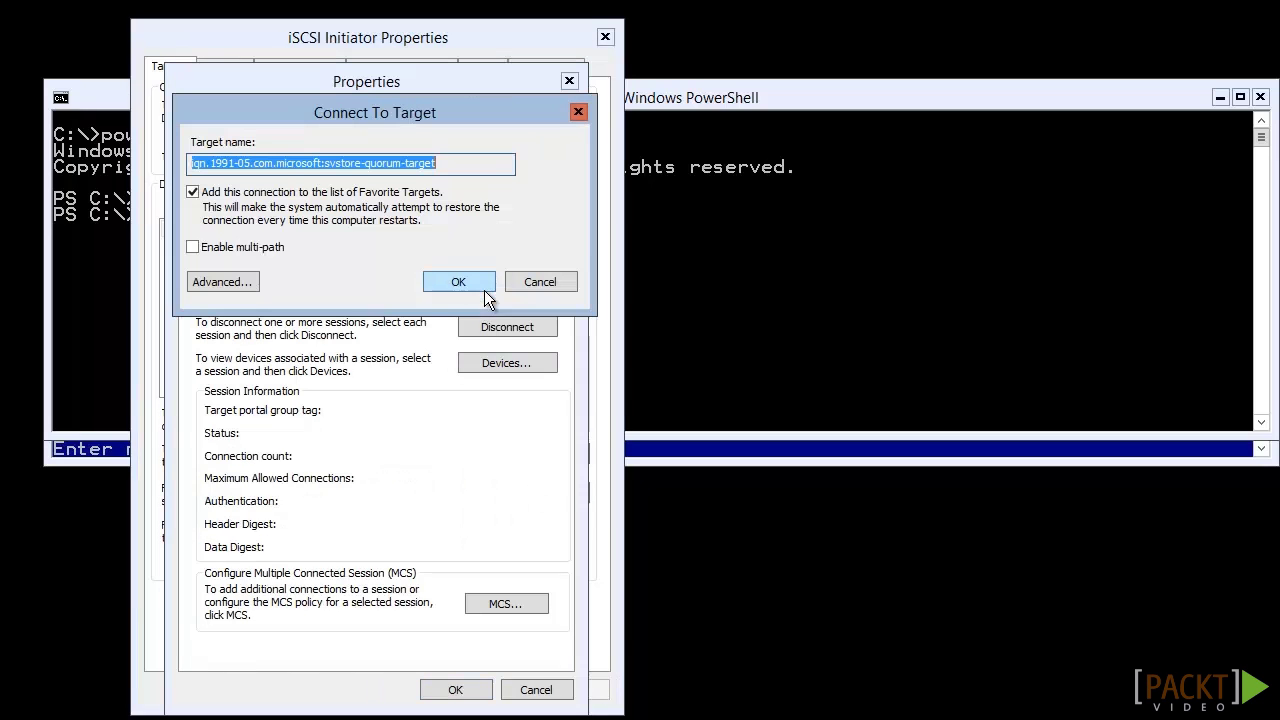
click(274, 252)
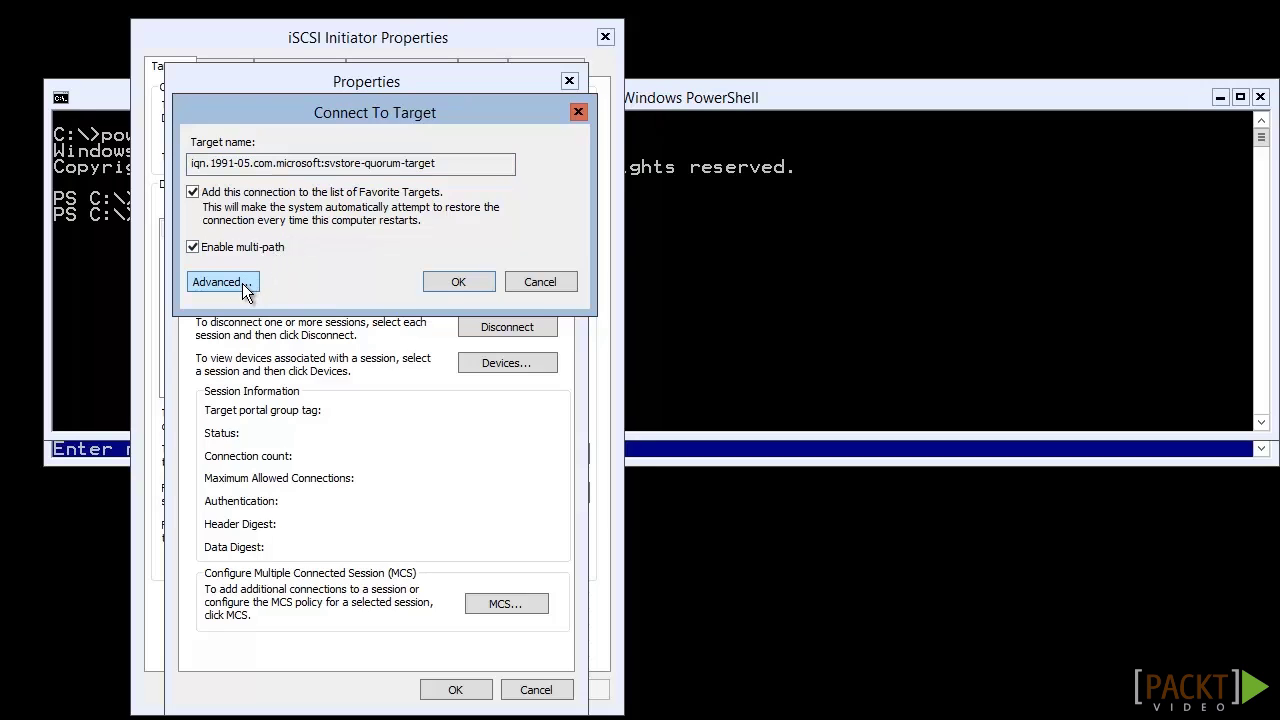
Connect the first quorum session from initiator 192.168.50.10 to portal 192.168.50.100
click(245, 285)
click(431, 185)
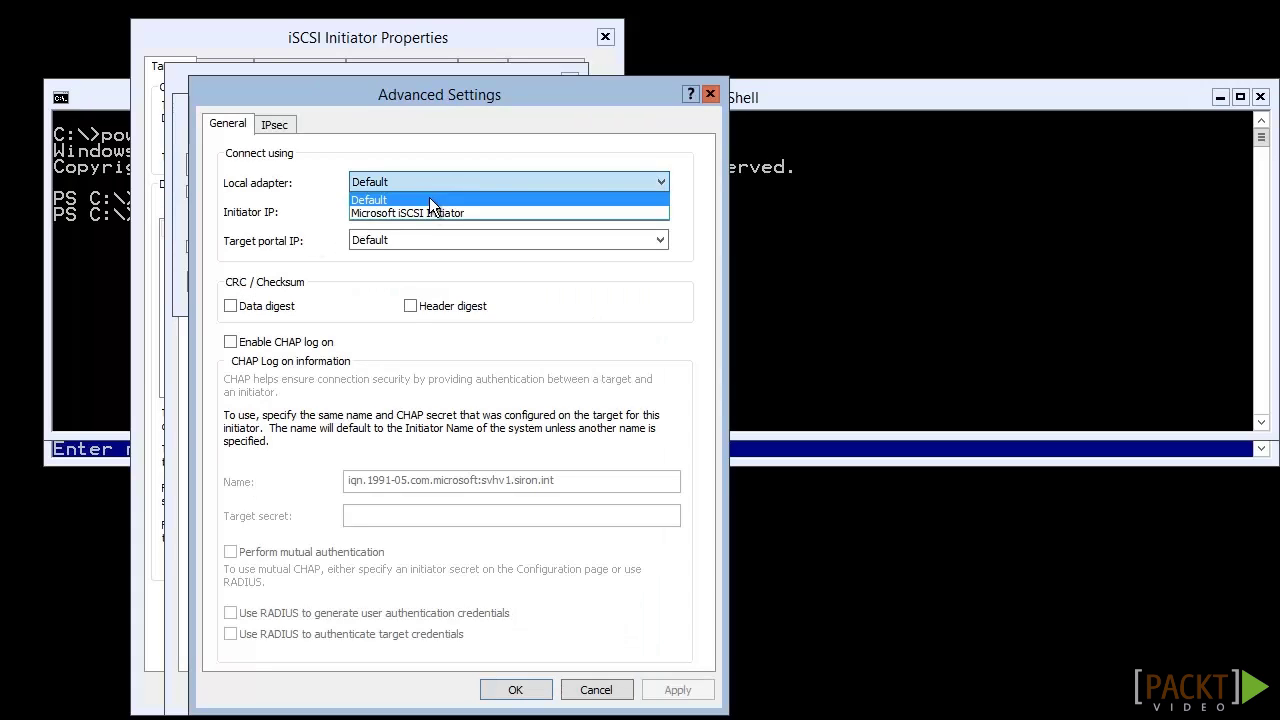
click(426, 211)
click(426, 211)
click(437, 334)
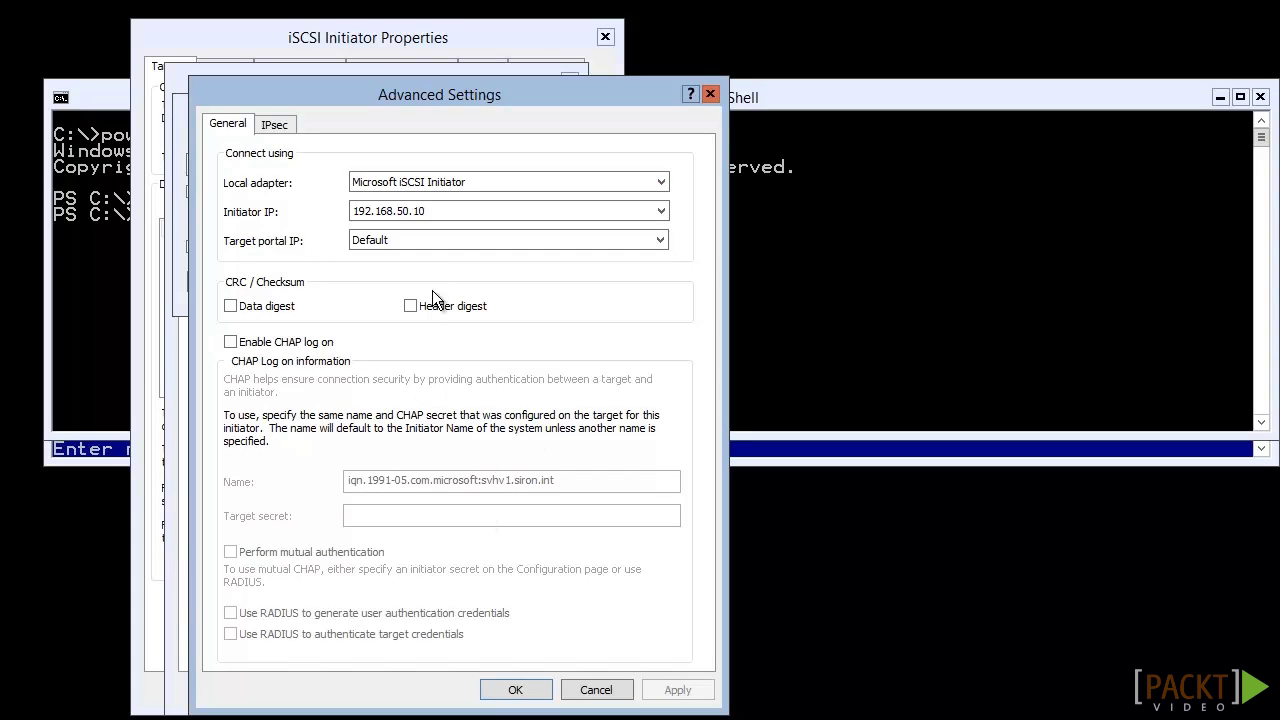
click(450, 241)
click(420, 267)
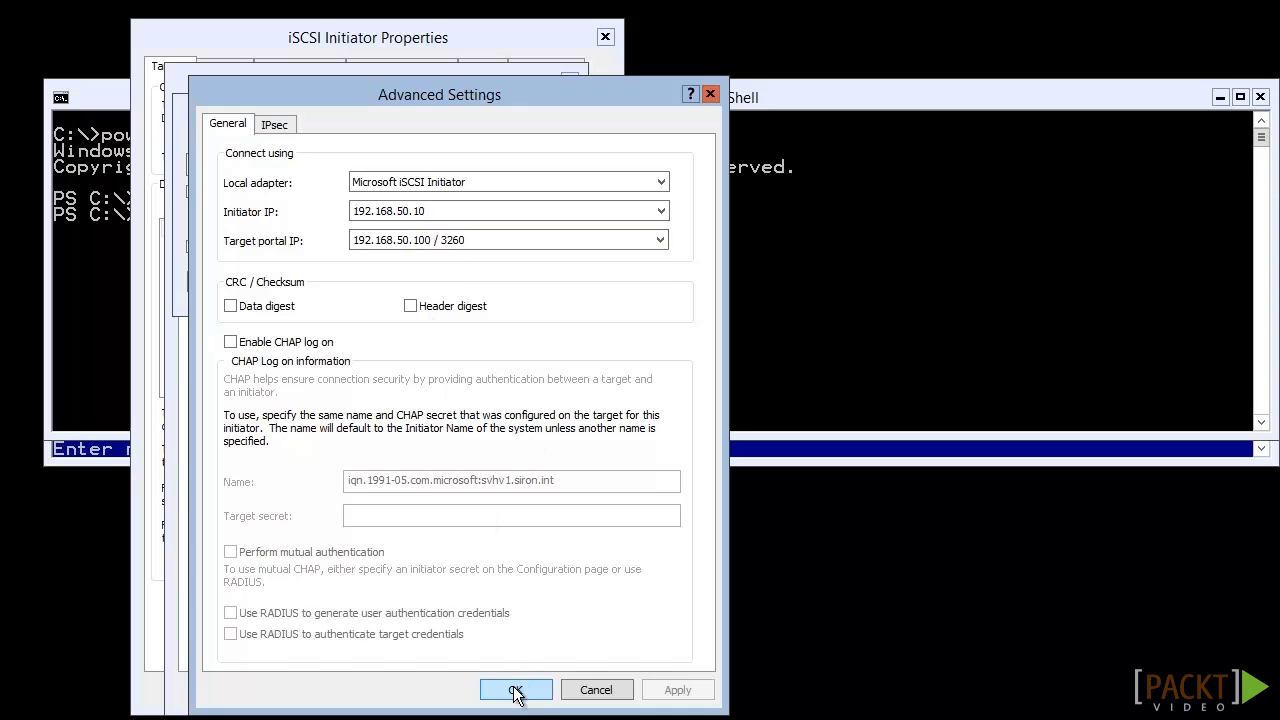
click(515, 689)
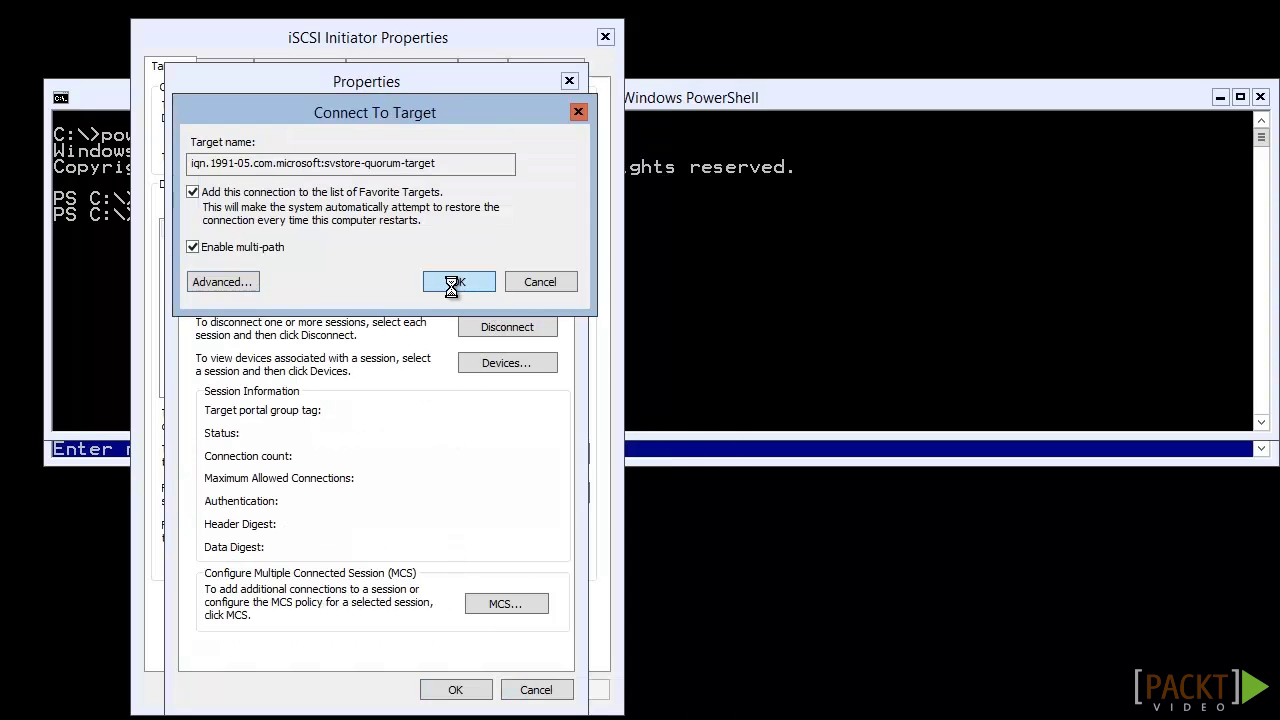
click(458, 282)
Add a second multipath session from 192.168.51.10 to portal 192.168.51.100, then close the properties
click(493, 291)
click(193, 247)
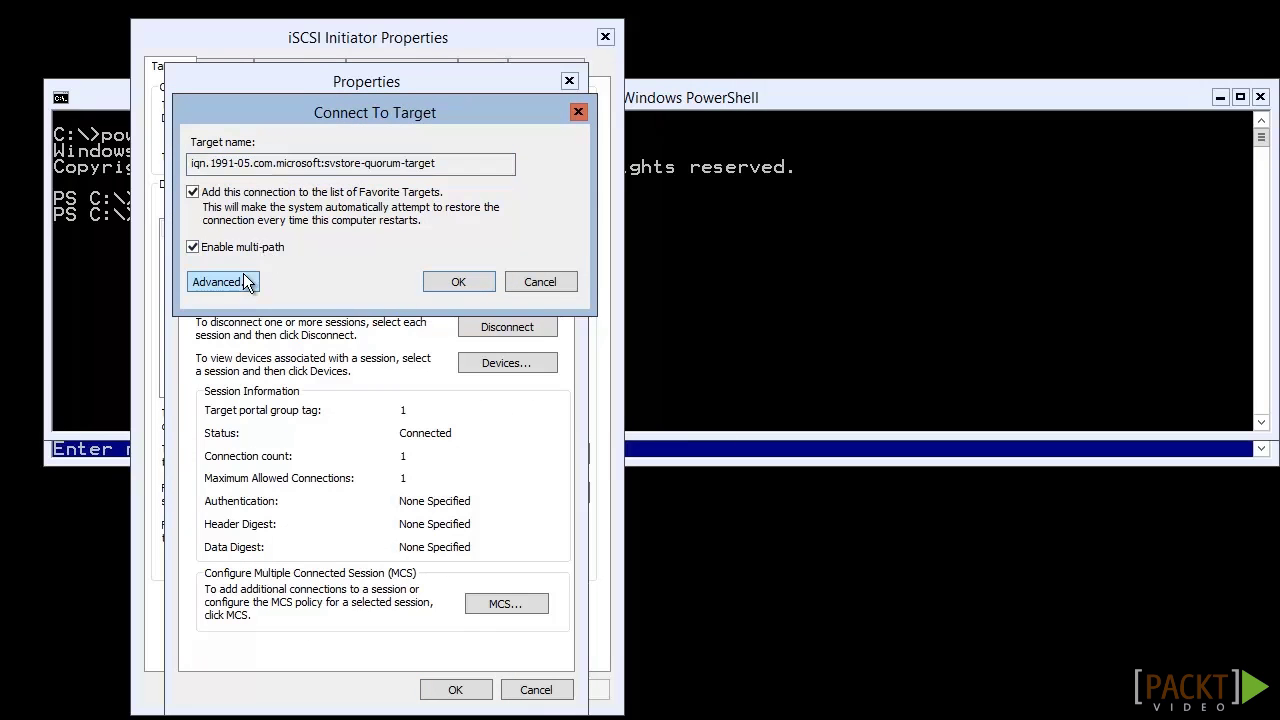
click(222, 282)
click(392, 184)
click(412, 208)
click(405, 211)
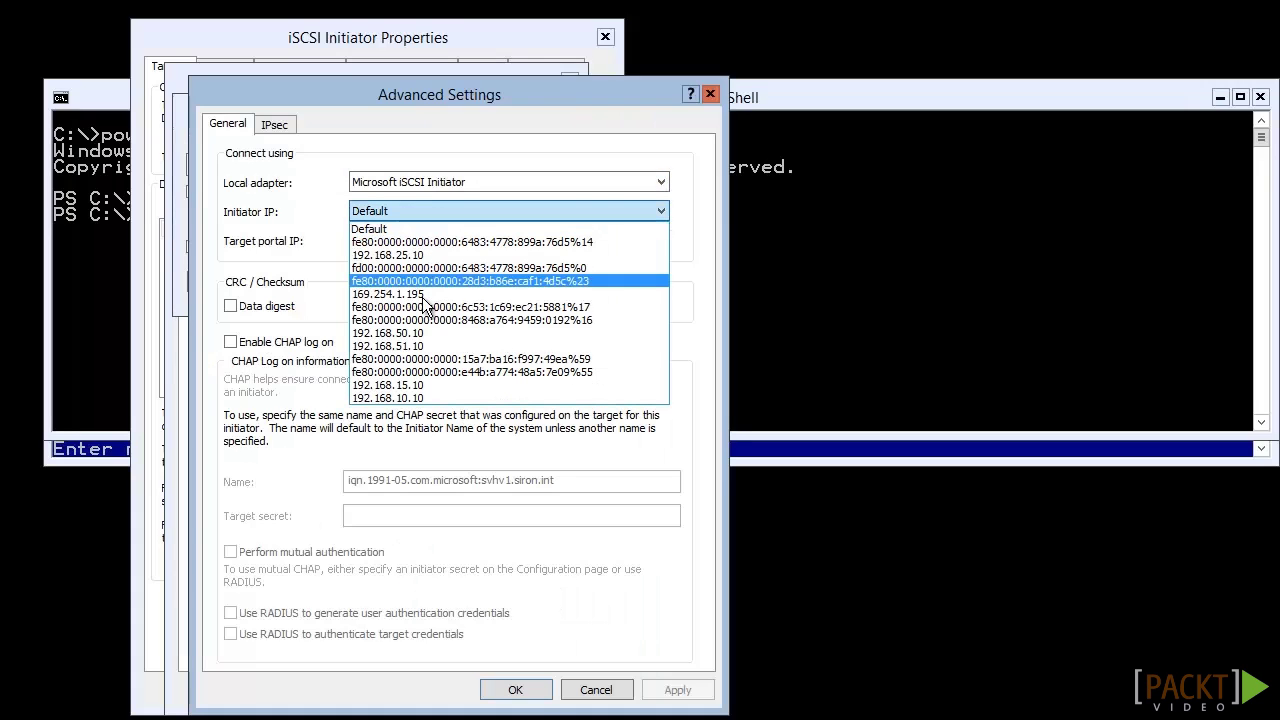
click(425, 345)
click(421, 241)
click(438, 297)
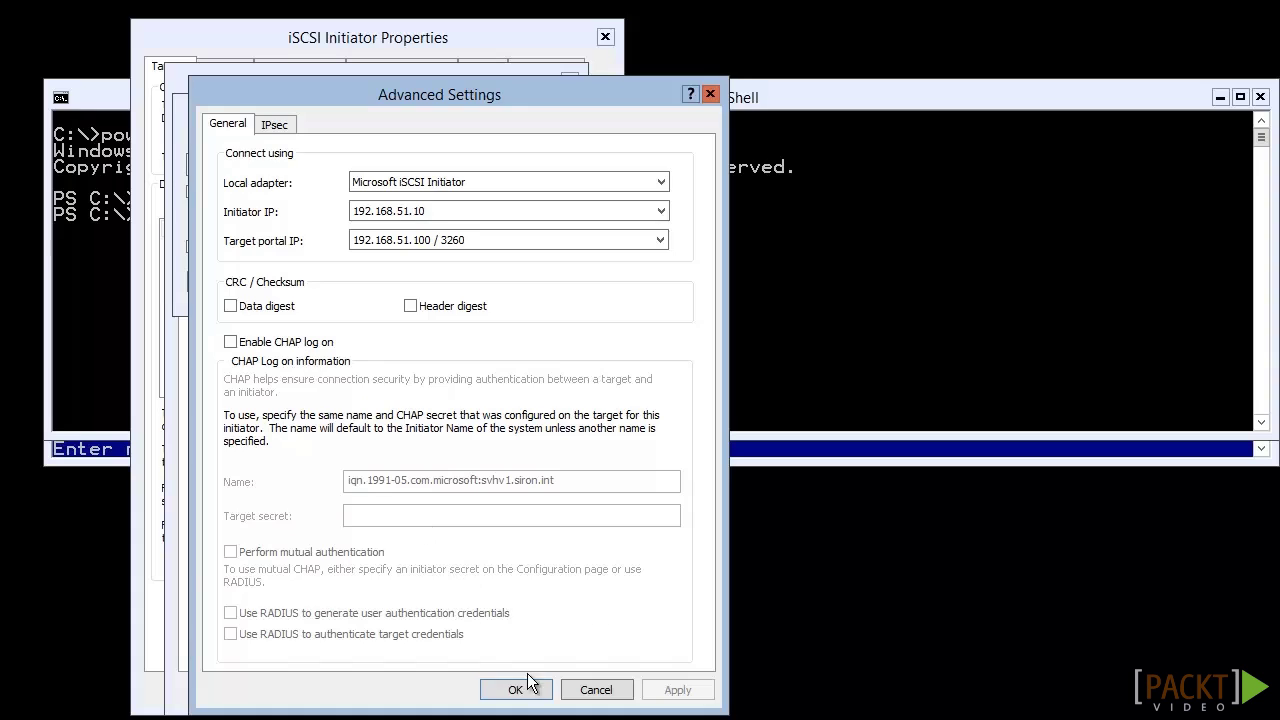
click(529, 688)
click(445, 277)
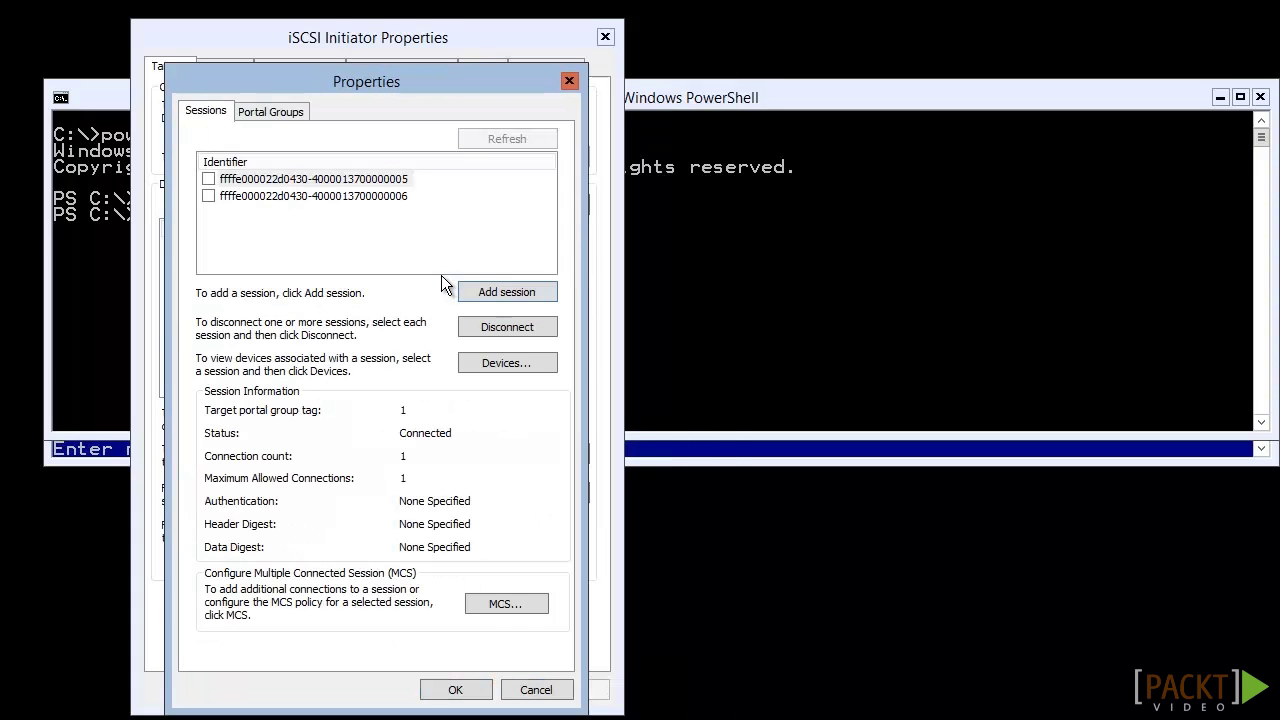
click(452, 690)
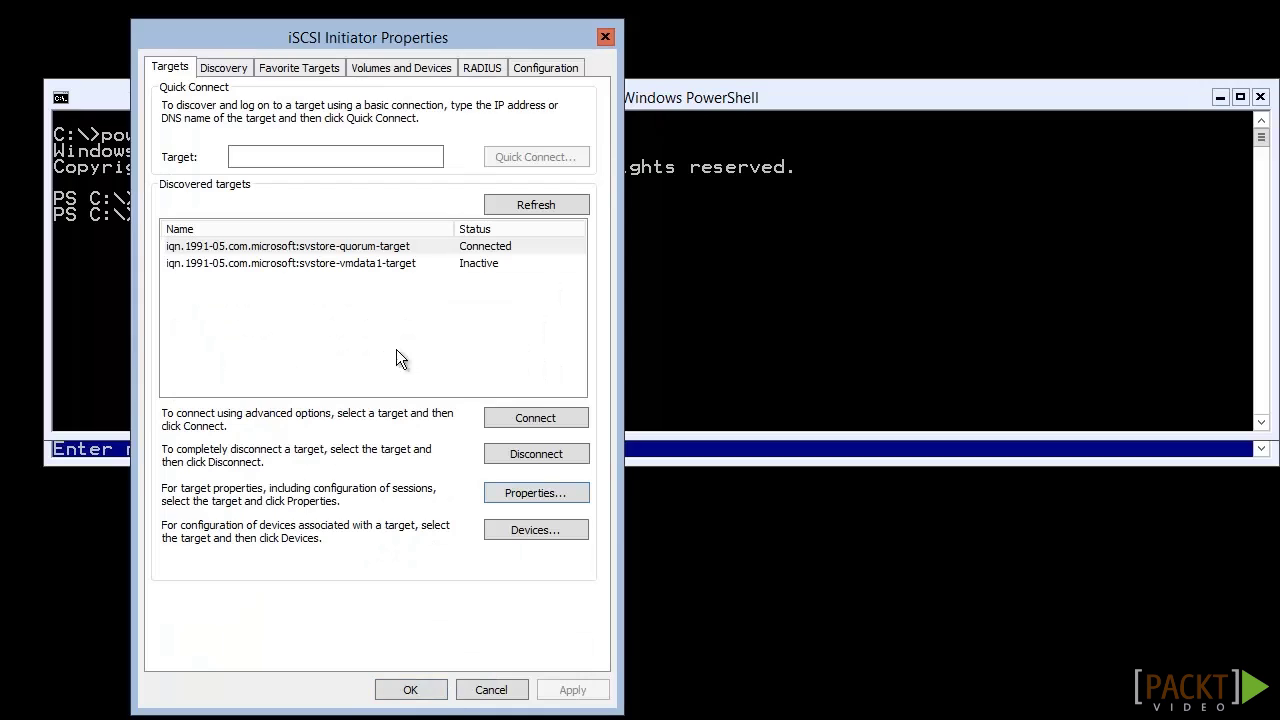
Review the first quorum favorite target's details, then close the iSCSI Initiator
click(286, 68)
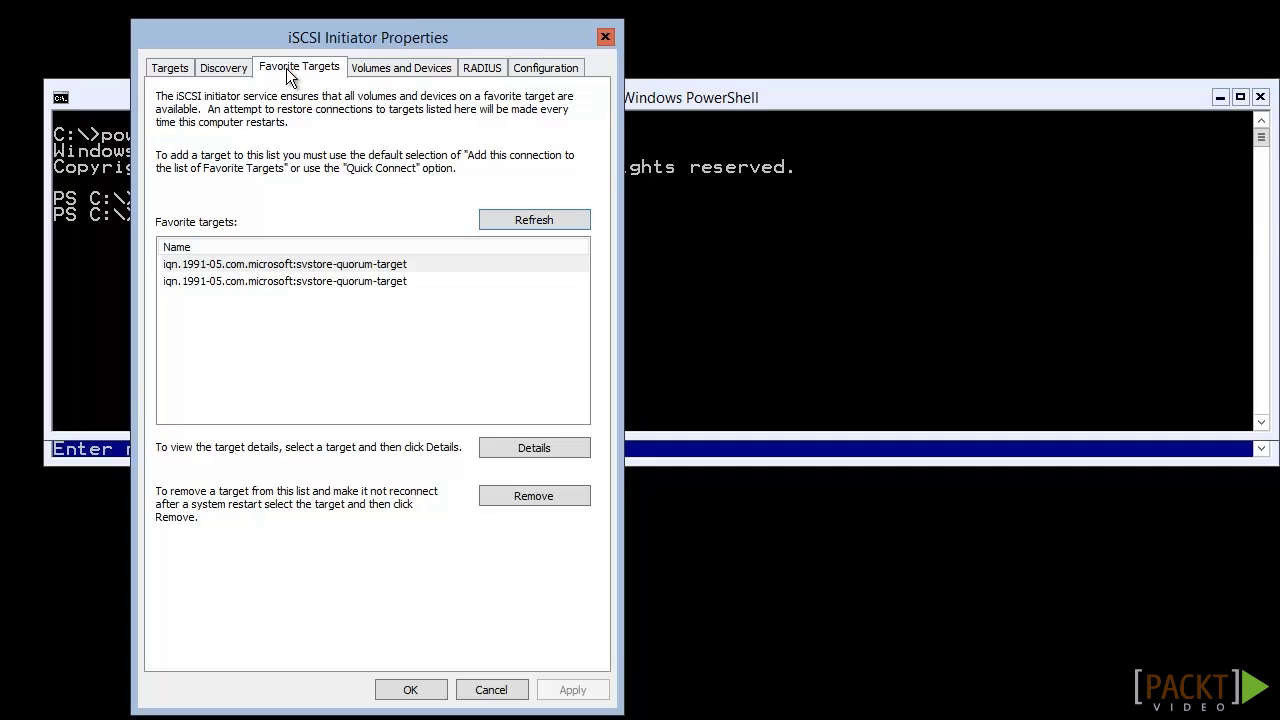
click(348, 266)
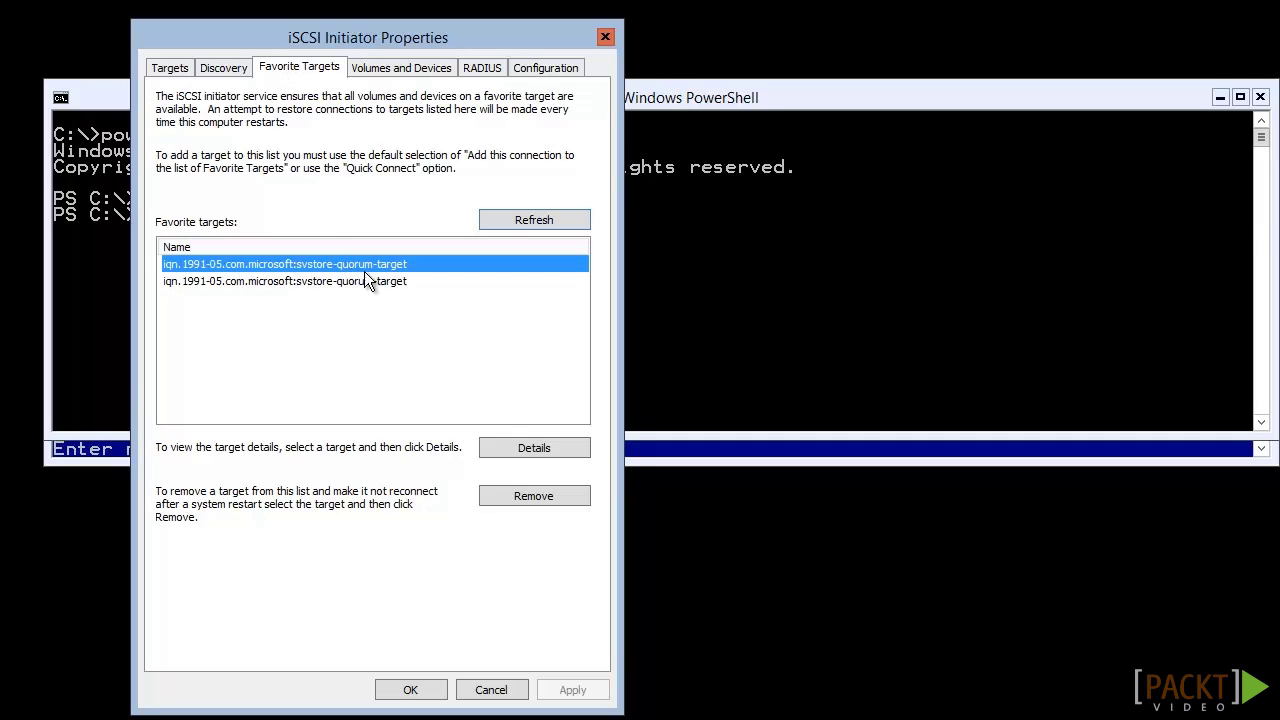
click(514, 446)
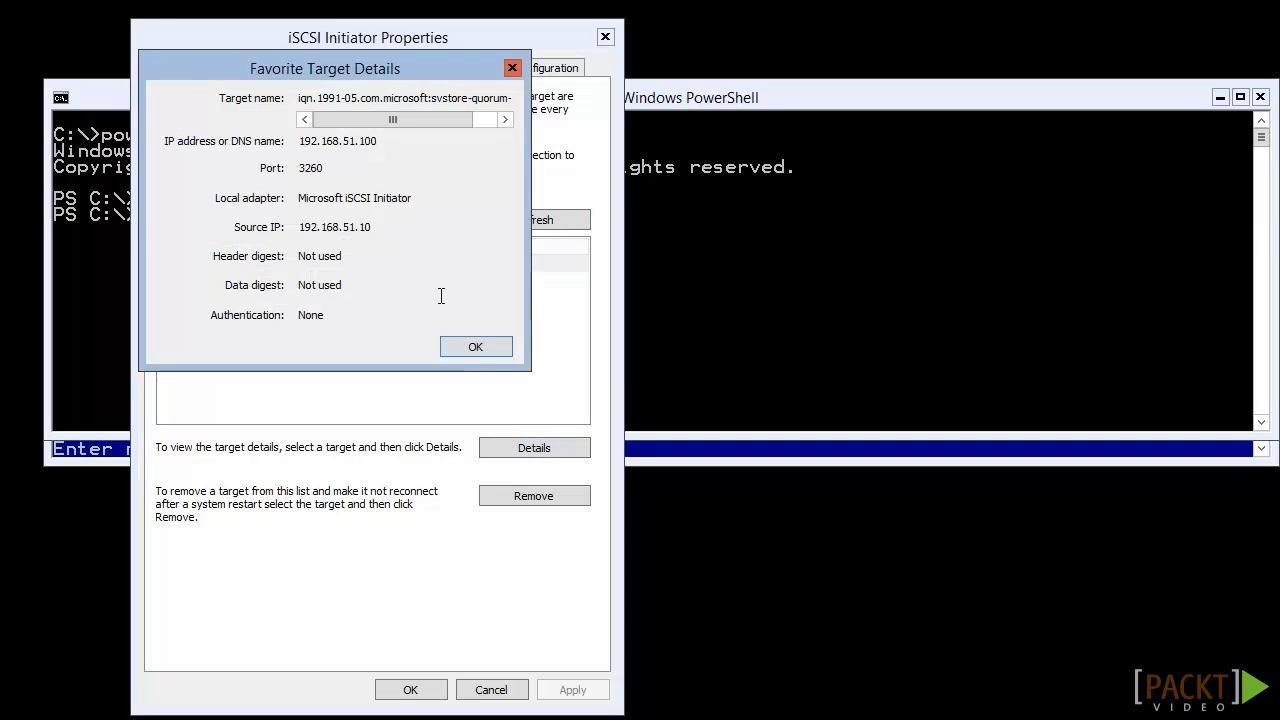
click(472, 346)
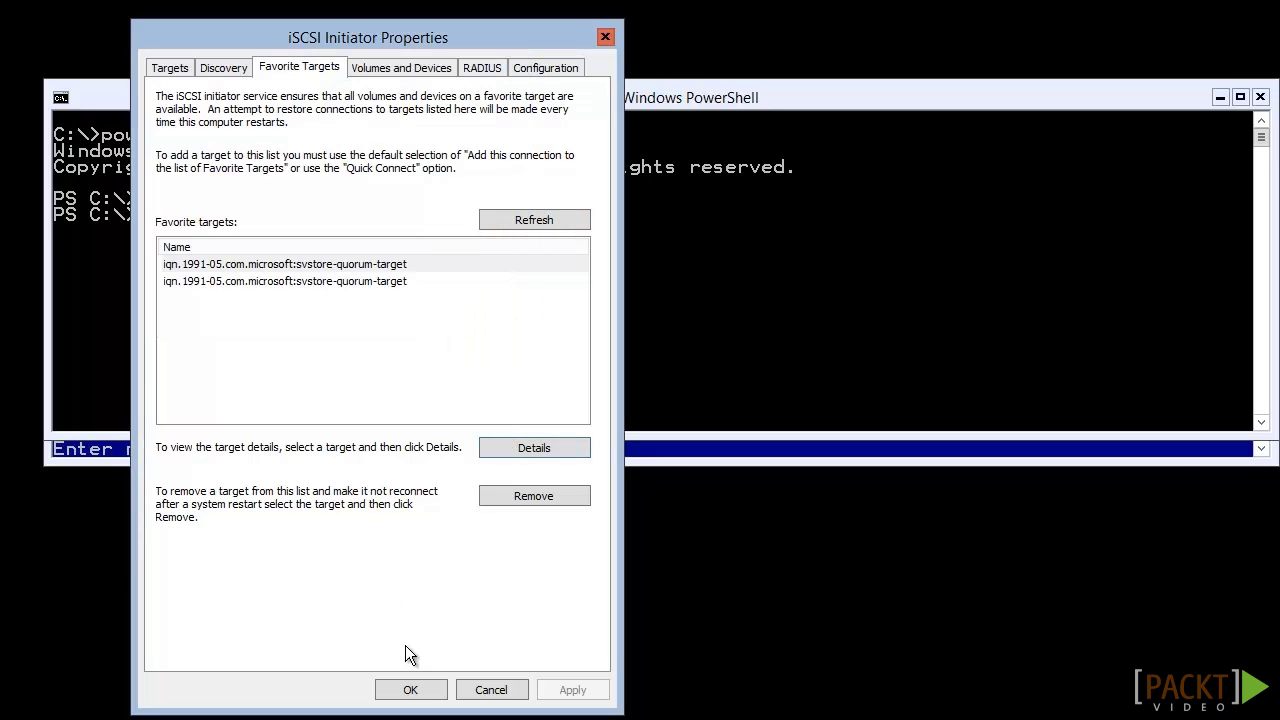
click(412, 689)
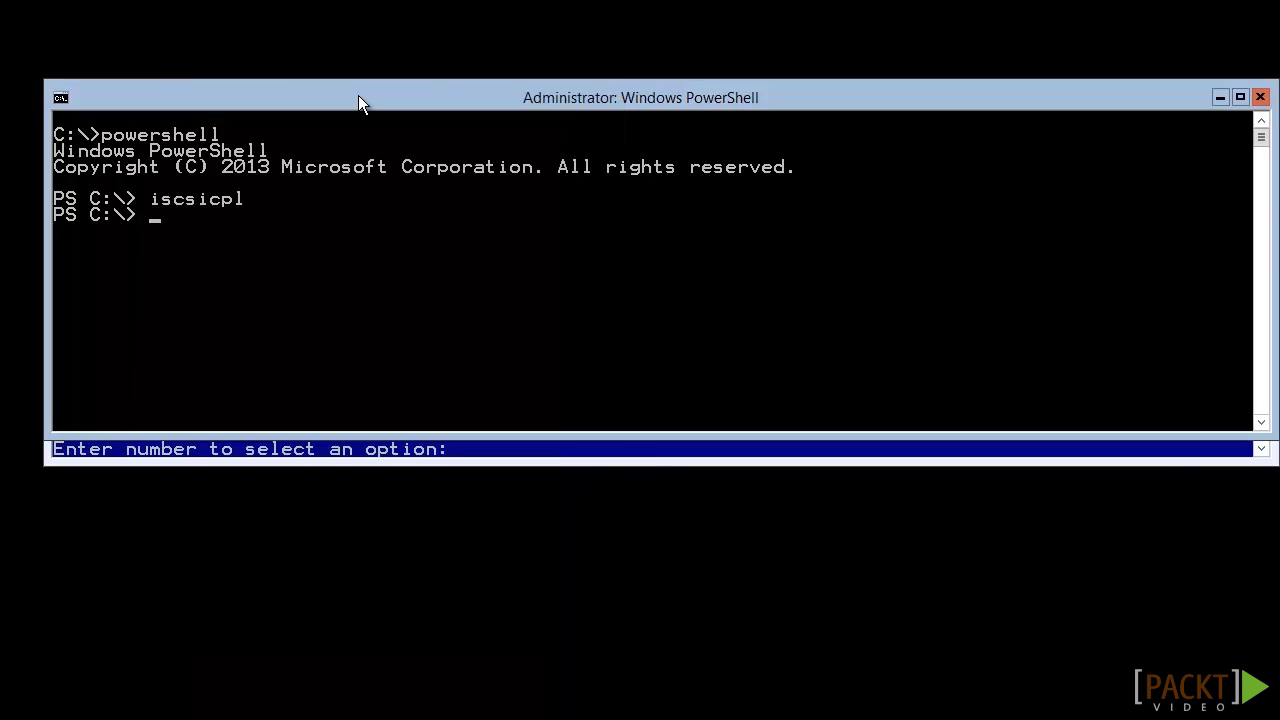
Enter a remote PowerShell session on svhv2 and change to C:\
text(Enter-PSSession svhv2)
key(Return)
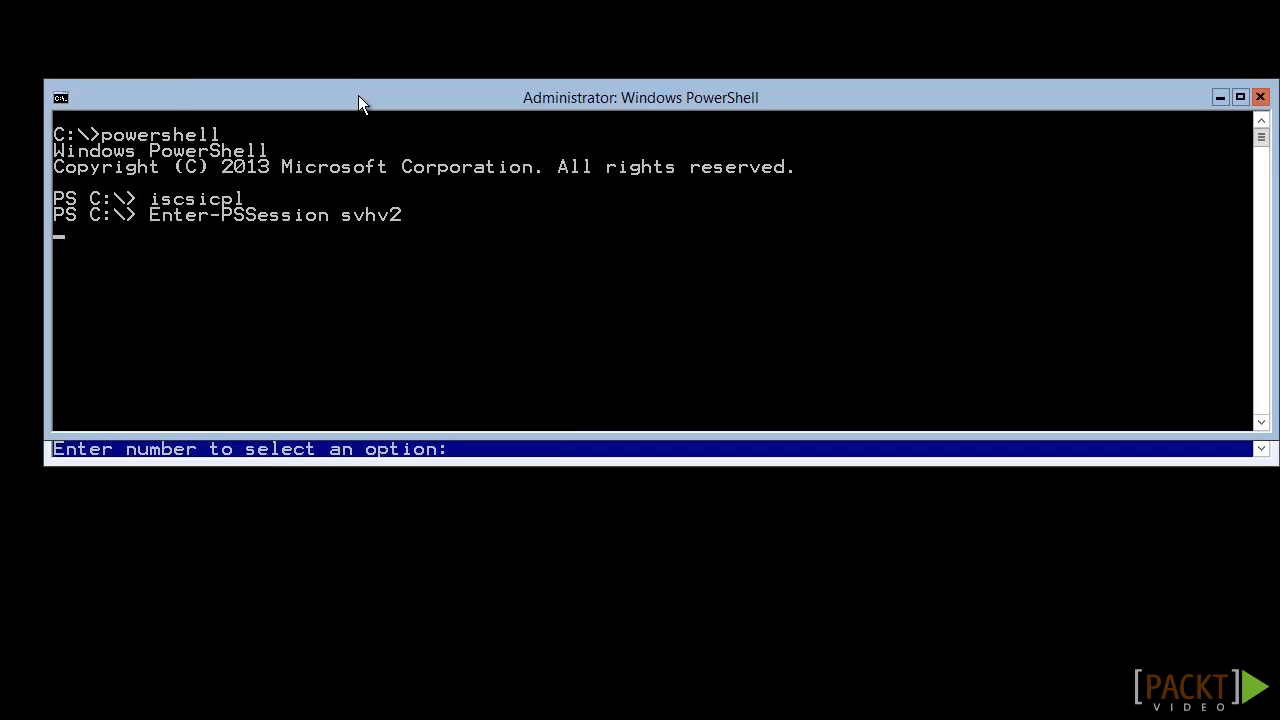
text(cd \)
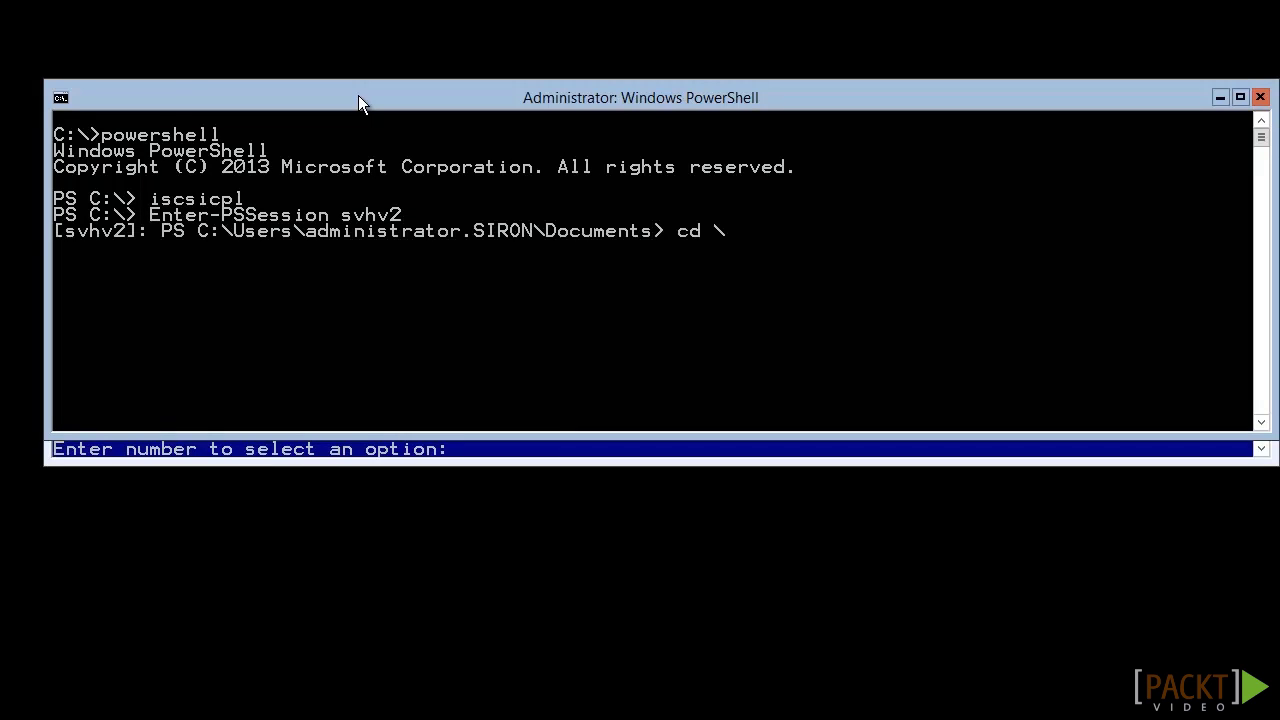
key(Return)
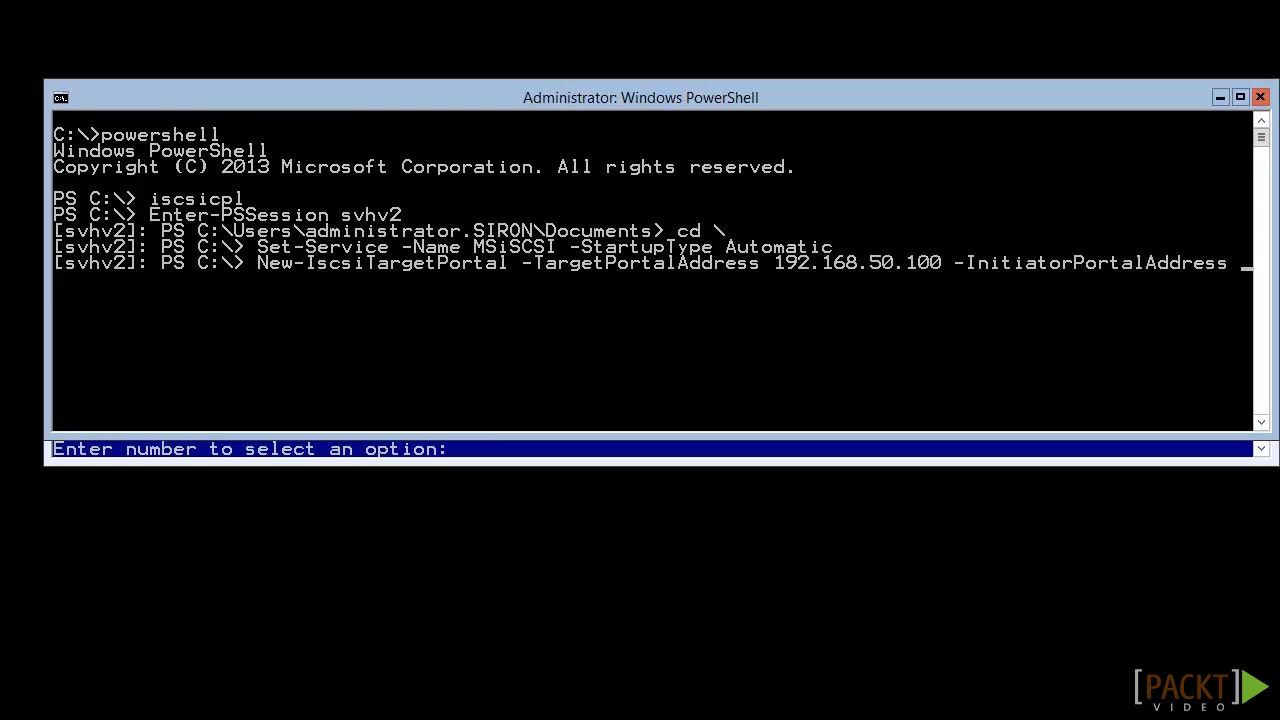
Register portals 192.168.50.100 (from 192.168.50.11) and 192.168.51.100 (from 192.168.51.11) on svhv2
text(192.168.50.11)
key(Return)
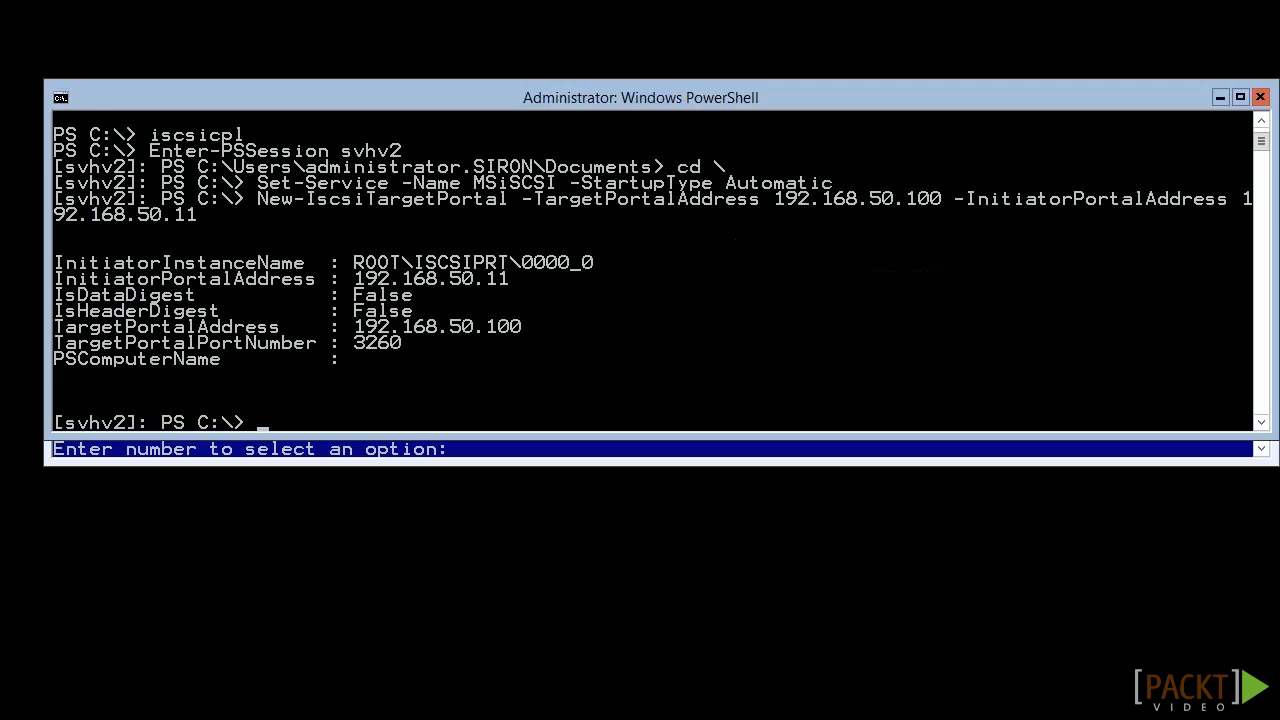
key(Up)
click(900, 408)
key(BackSpace)
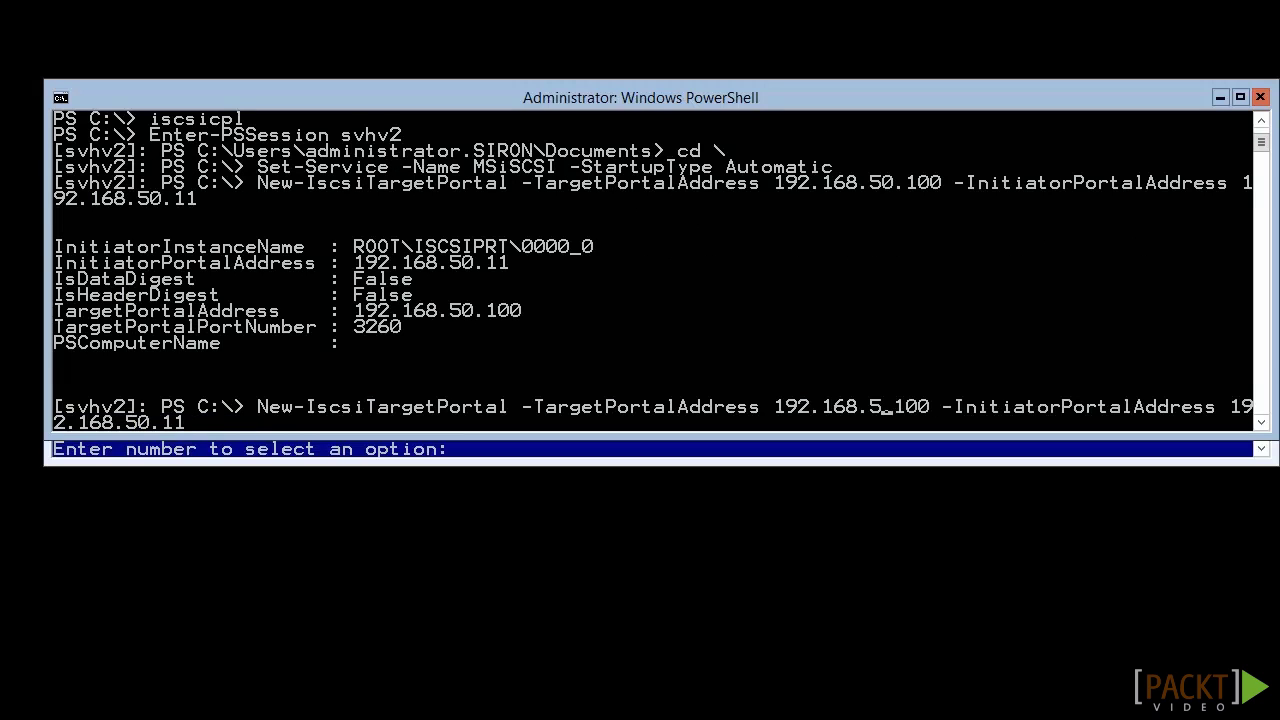
text(1)
click(166, 423)
key(BackSpace)
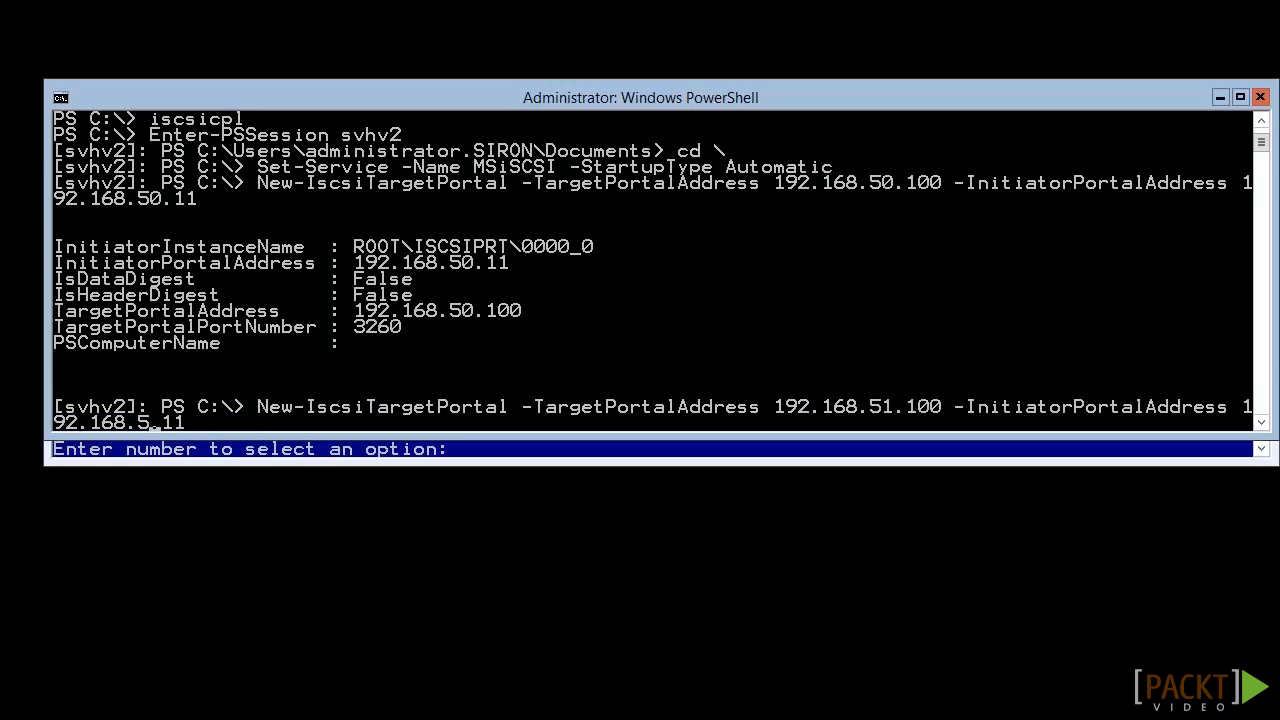
text(1)
key(Return)
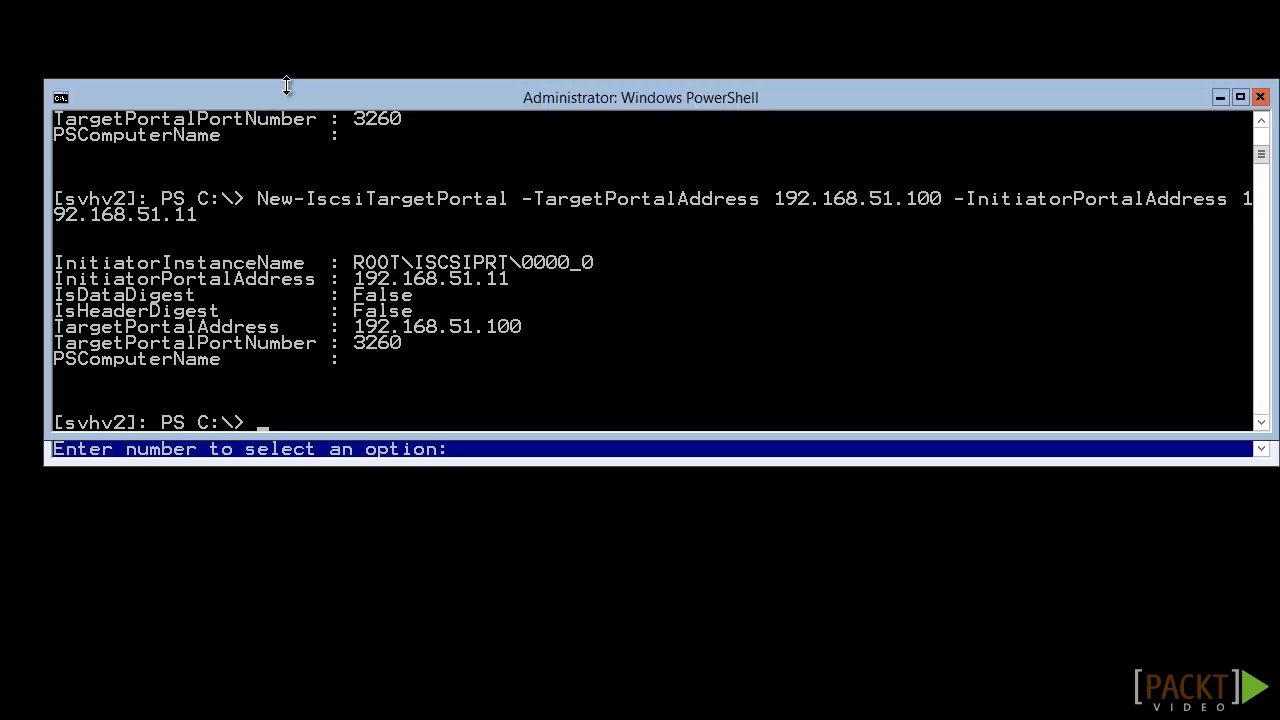
text(get-iscsit)
List the discovered iSCSI targets with Get-IscsiTarget and show their full NodeAddress values
key(Tab)
key(Return)
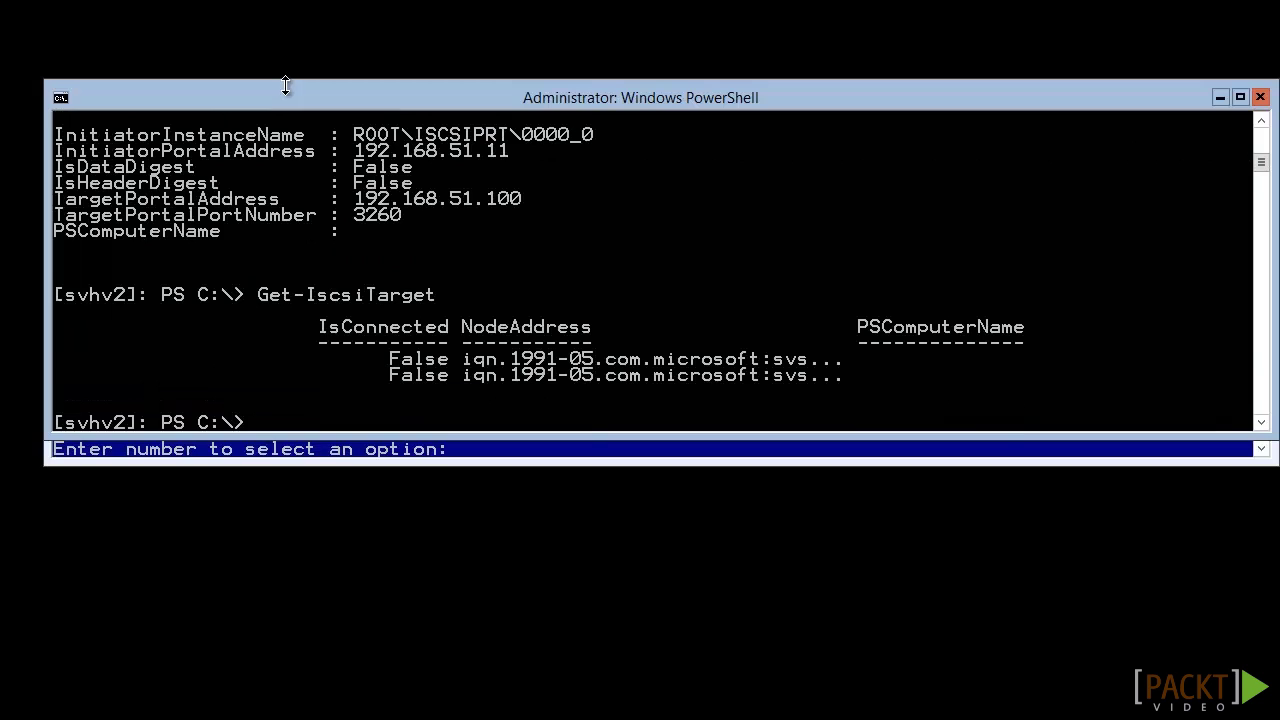
key(Up)
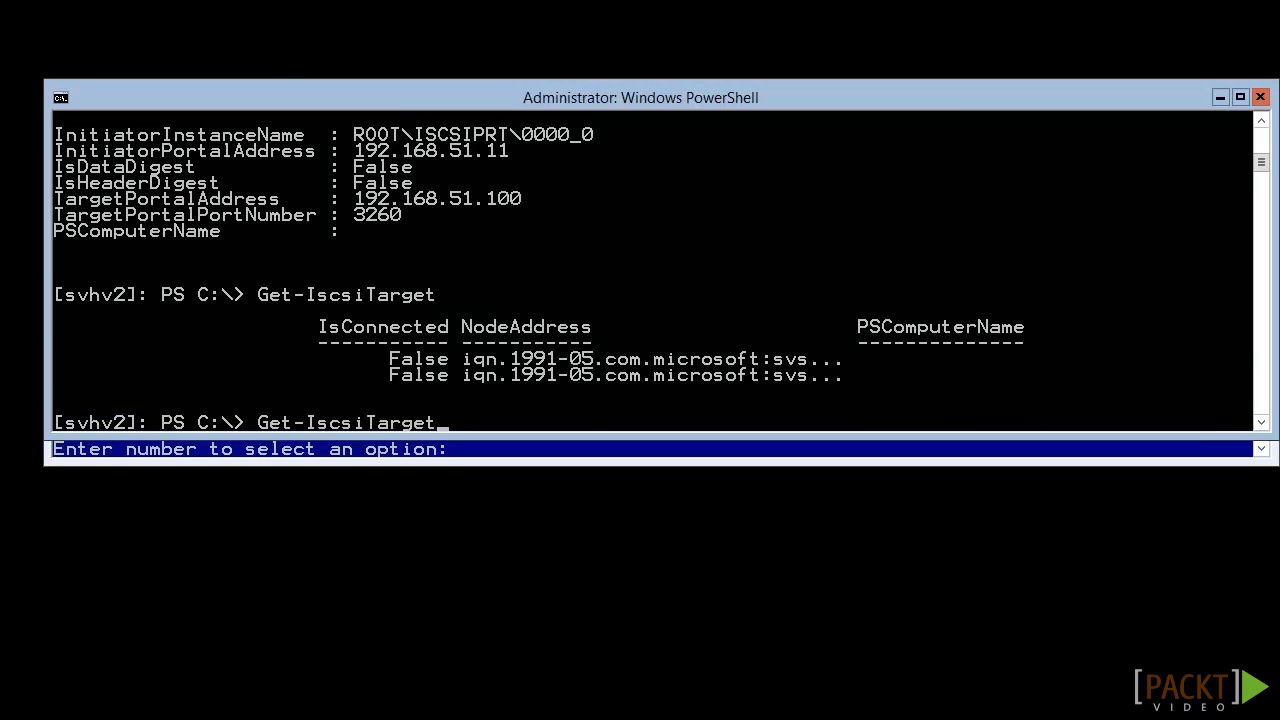
key(Home)
text(()
key(End)
text().NodeAddress)
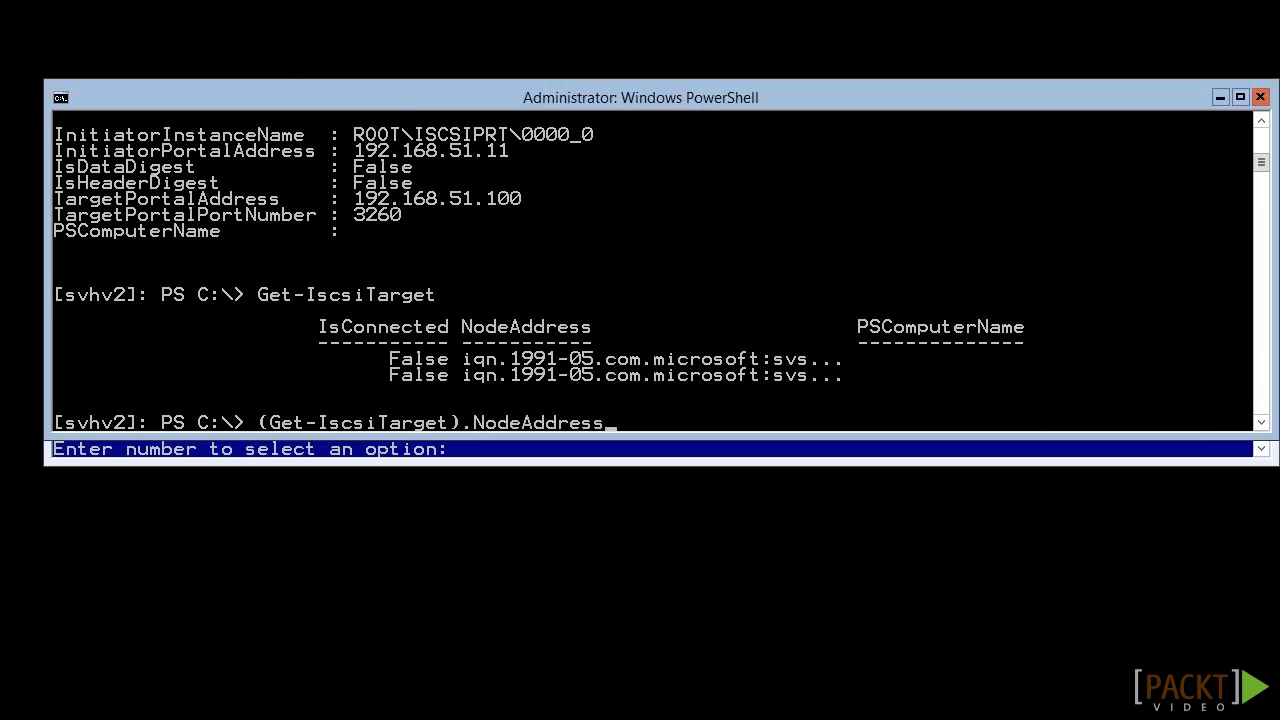
key(Return)
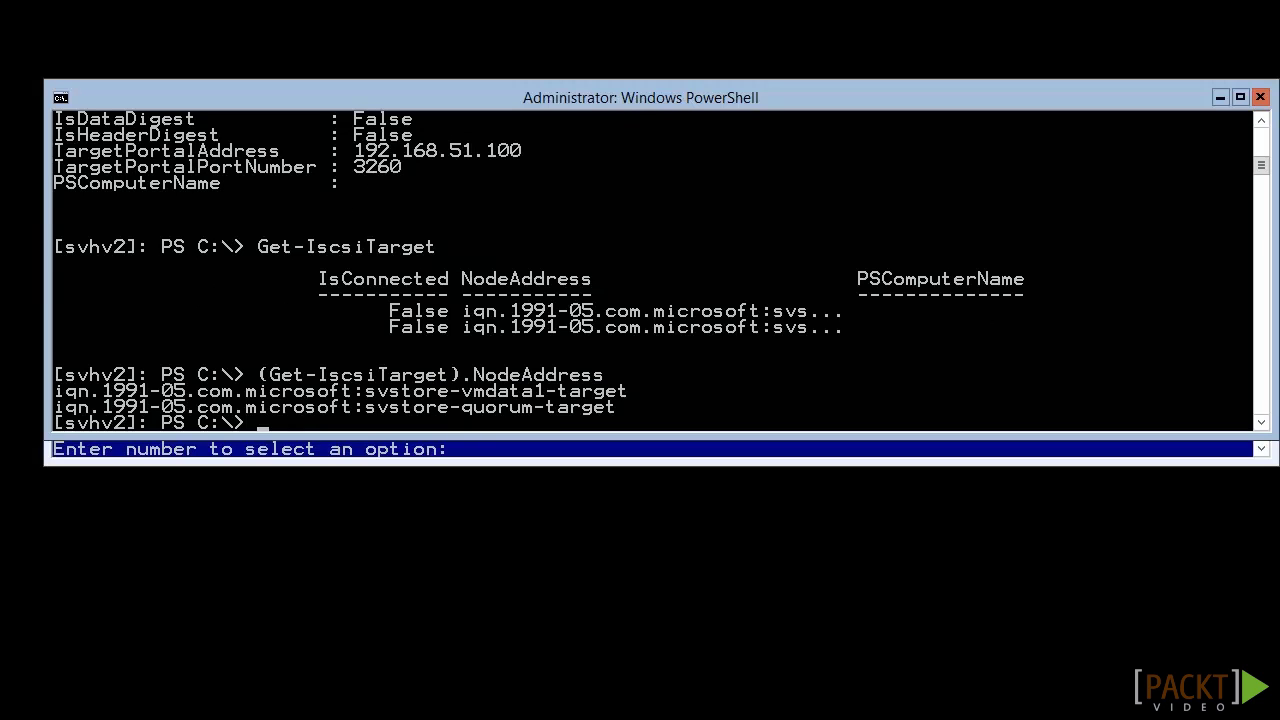
Connect the quorum target with multipath via 192.168.50.100 and 192.168.51.100 portals
text(Get-IscsiTarget | where { $_.NodeAddress -like "*quorum*" } | Connect-IscsiTarget -IsMultipathEnabled)
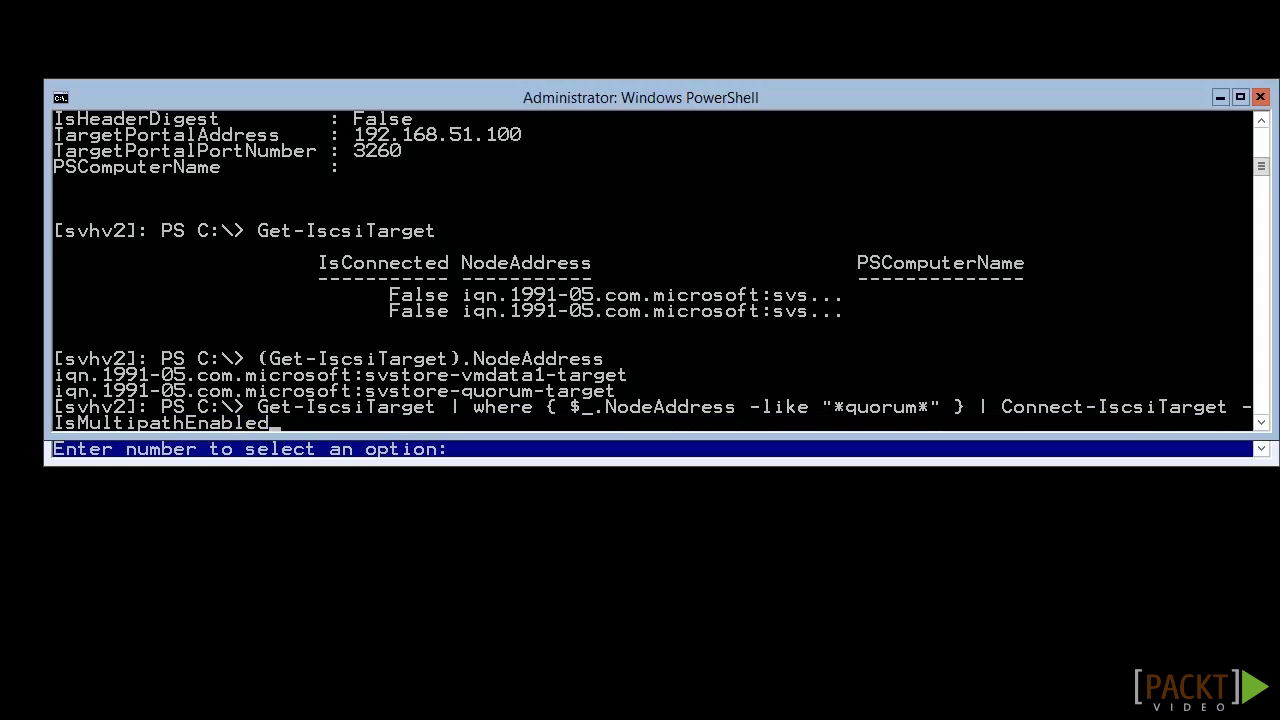
text( $true -TargetPortalAddress 192.168.50.100 -InitiatorPortalAddress)
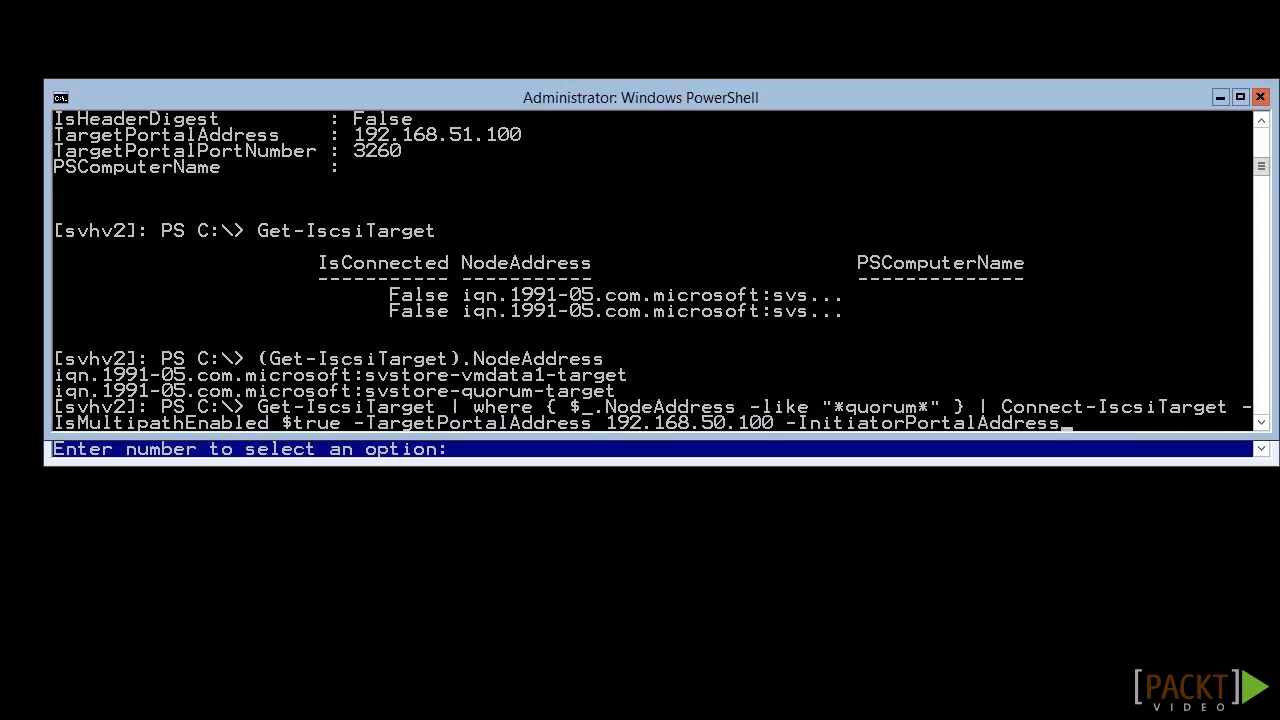
text( 192.168.50.11)
key(Return)
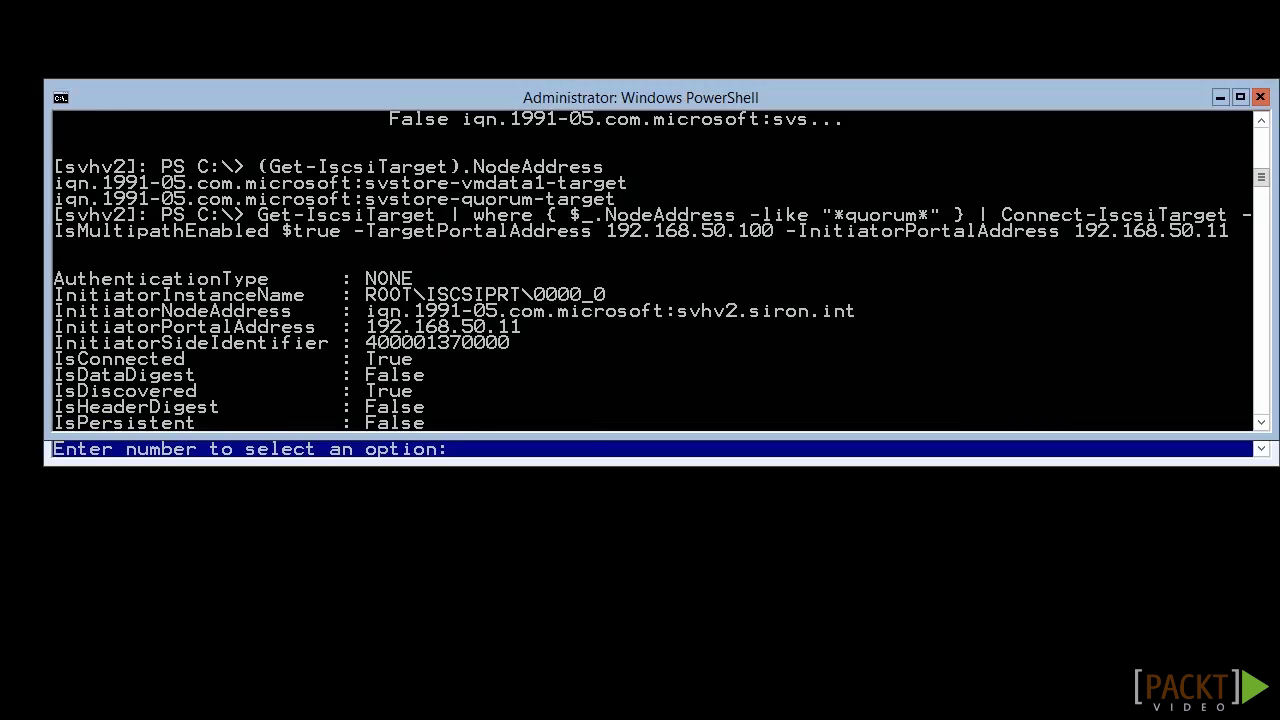
key(Up)
key(Left)
key(Left)
key(Left)
key(Left)
key(Left)
key(Left)
key(Left)
key(Left)
key(Left)
key(Left)
key(Left)
key(Left)
key(Left)
key(Left)
key(Left)
key(Left)
key(Left)
key(Left)
key(Left)
key(Left)
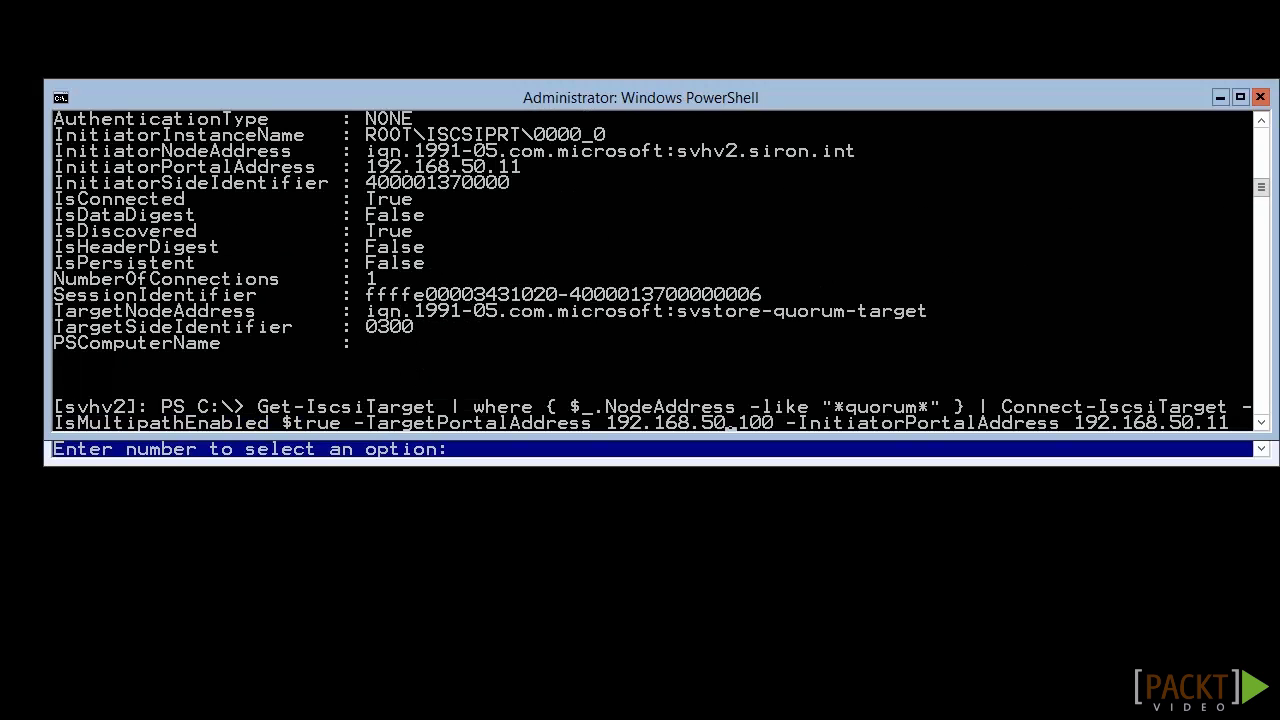
key(BackSpace)
text(1)
key(Right)
key(Right)
key(Right)
key(Right)
key(Right)
key(Right)
key(Right)
key(Right)
key(Right)
key(Right)
key(Right)
key(Right)
key(Right)
key(Right)
key(Right)
key(Right)
key(Right)
key(Right)
key(Right)
key(Right)
key(BackSpace)
text(1)
key(Return)
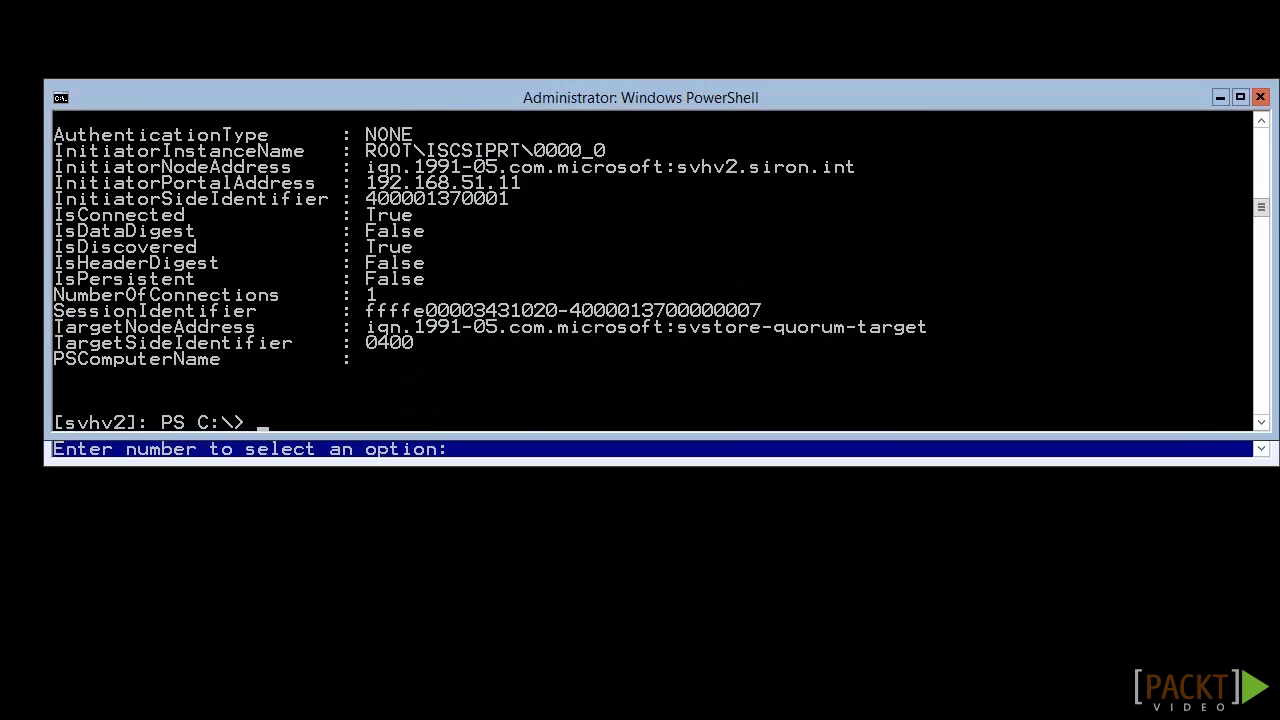
text(Get-IscsiSession )
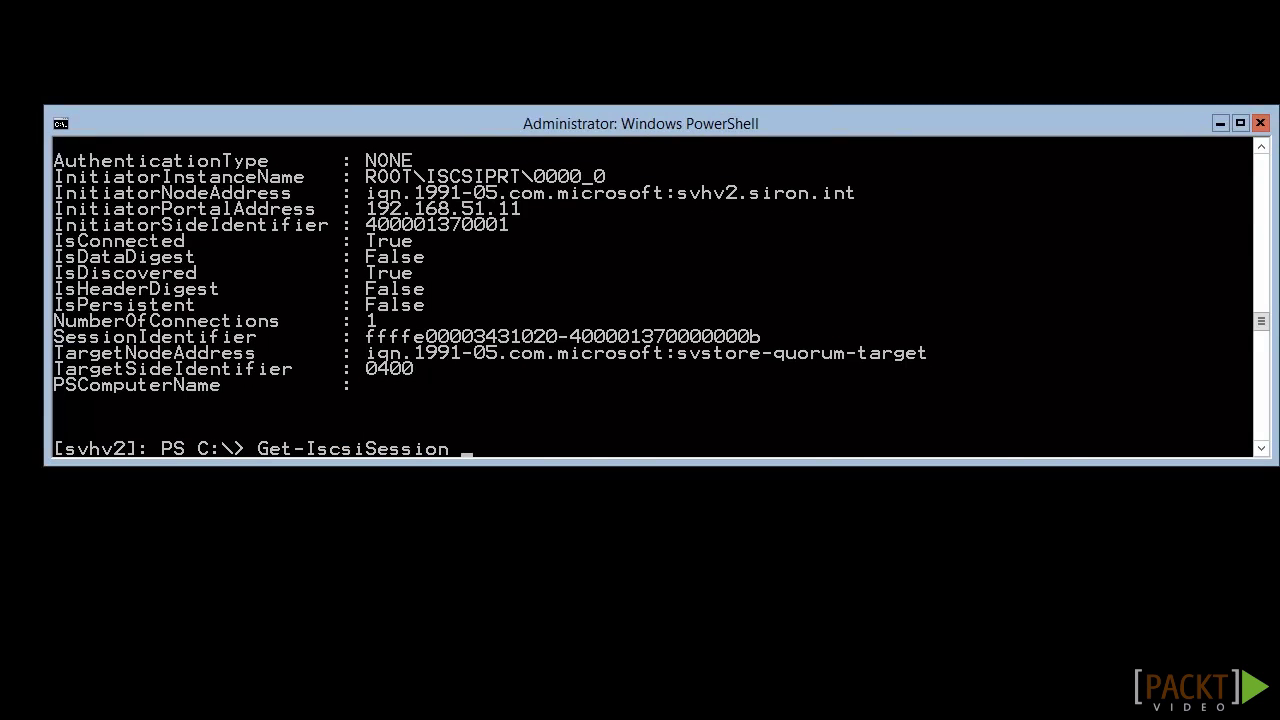
text(| where { $_.TargetNodeAddress -like "*quorum*" })
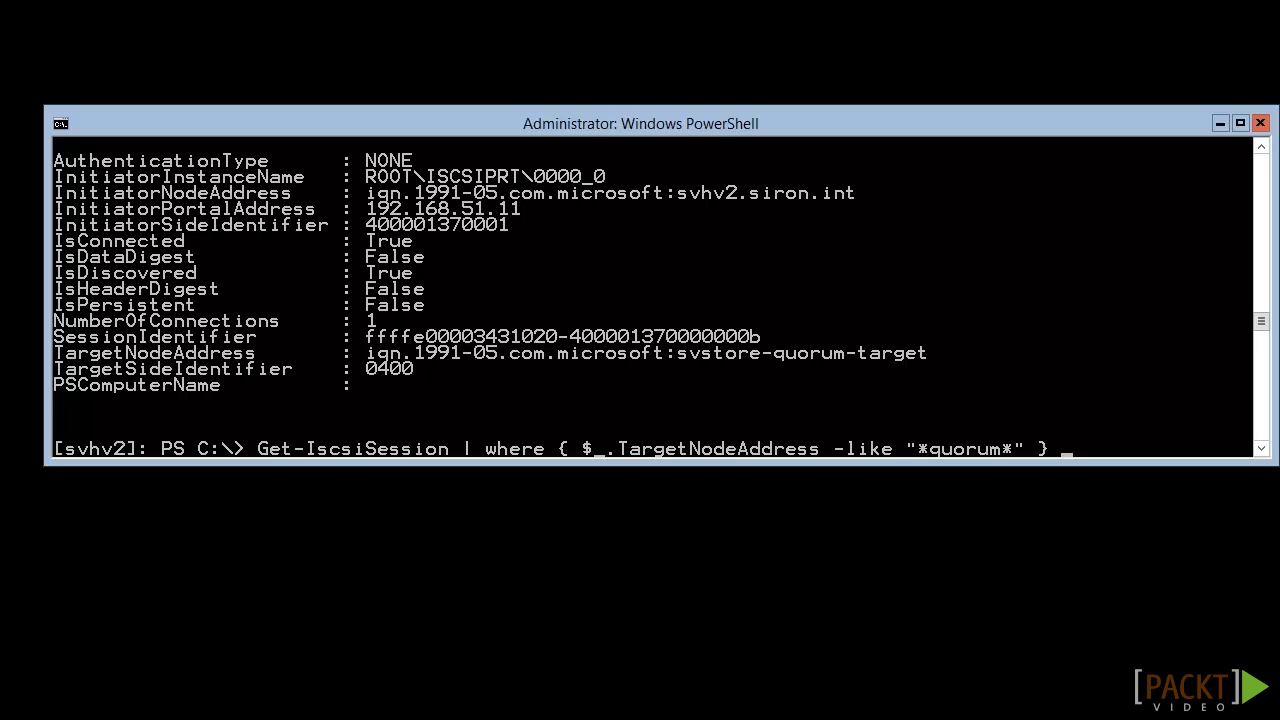
Pipe the quorum iSCSI sessions to Register-IscsiSession so they persist across reboots
text(| Register-IscsiSession)
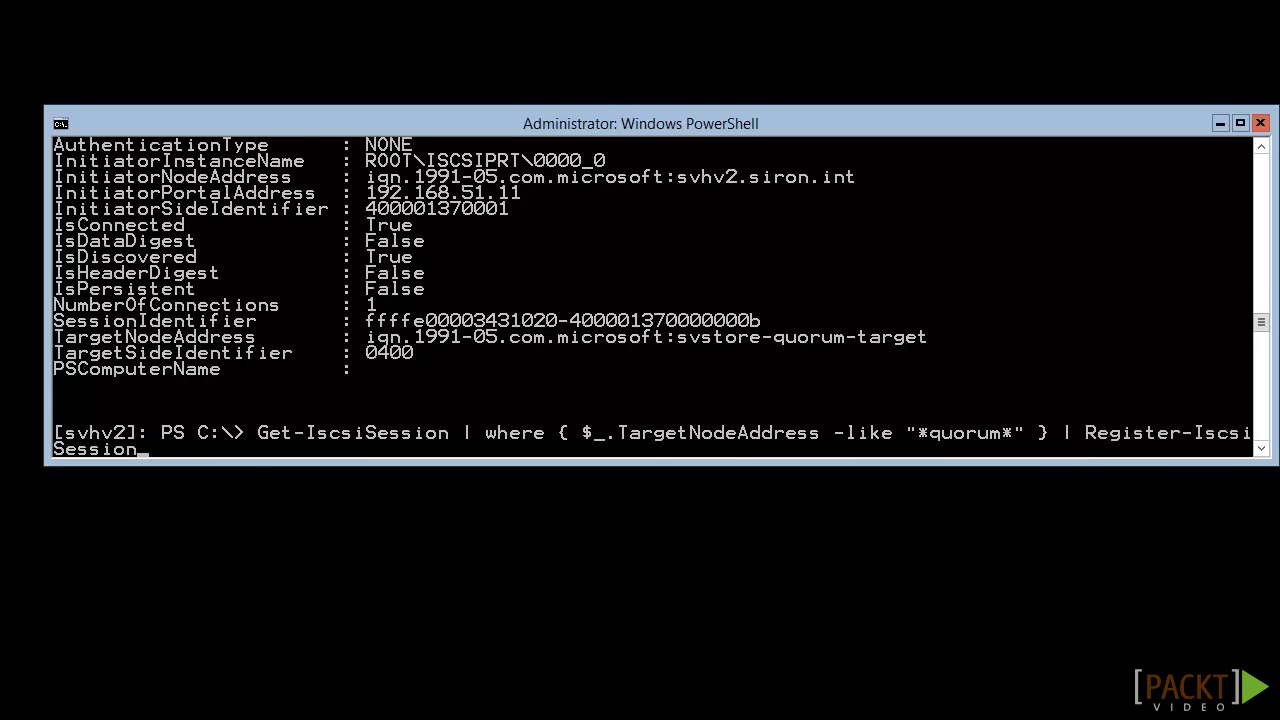
key(Return)
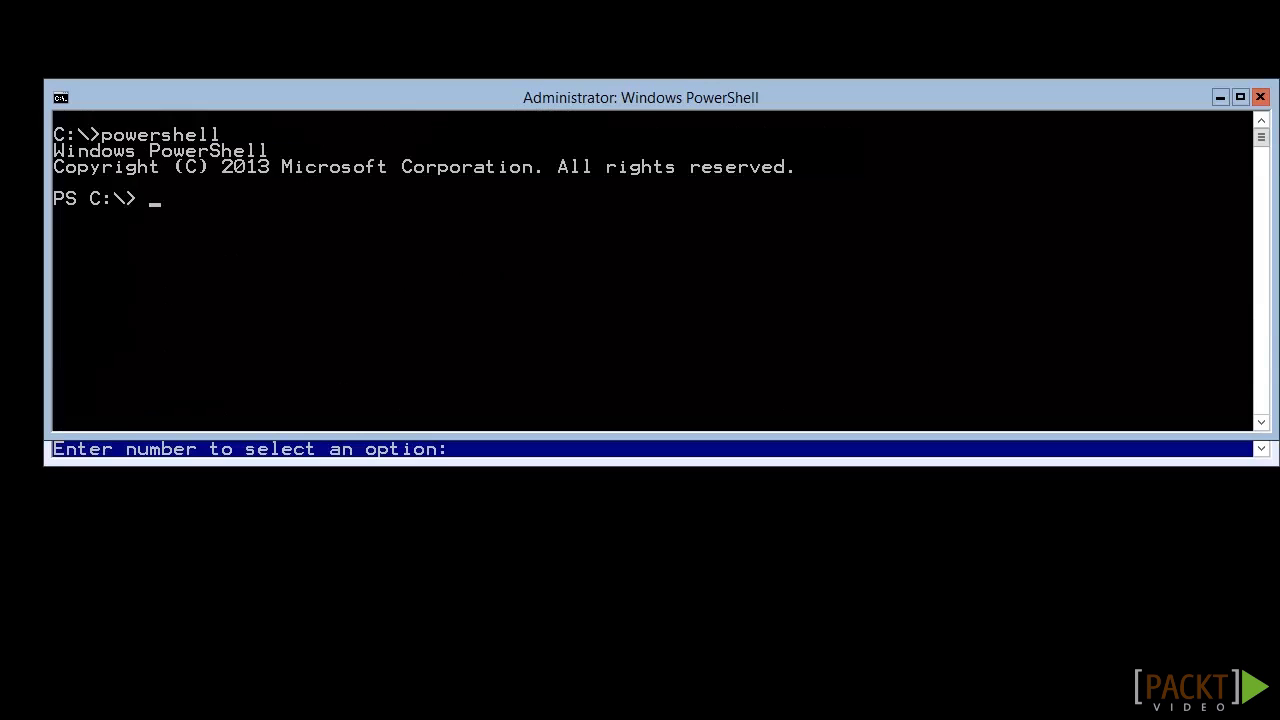
text(Add-WindowsFeature)
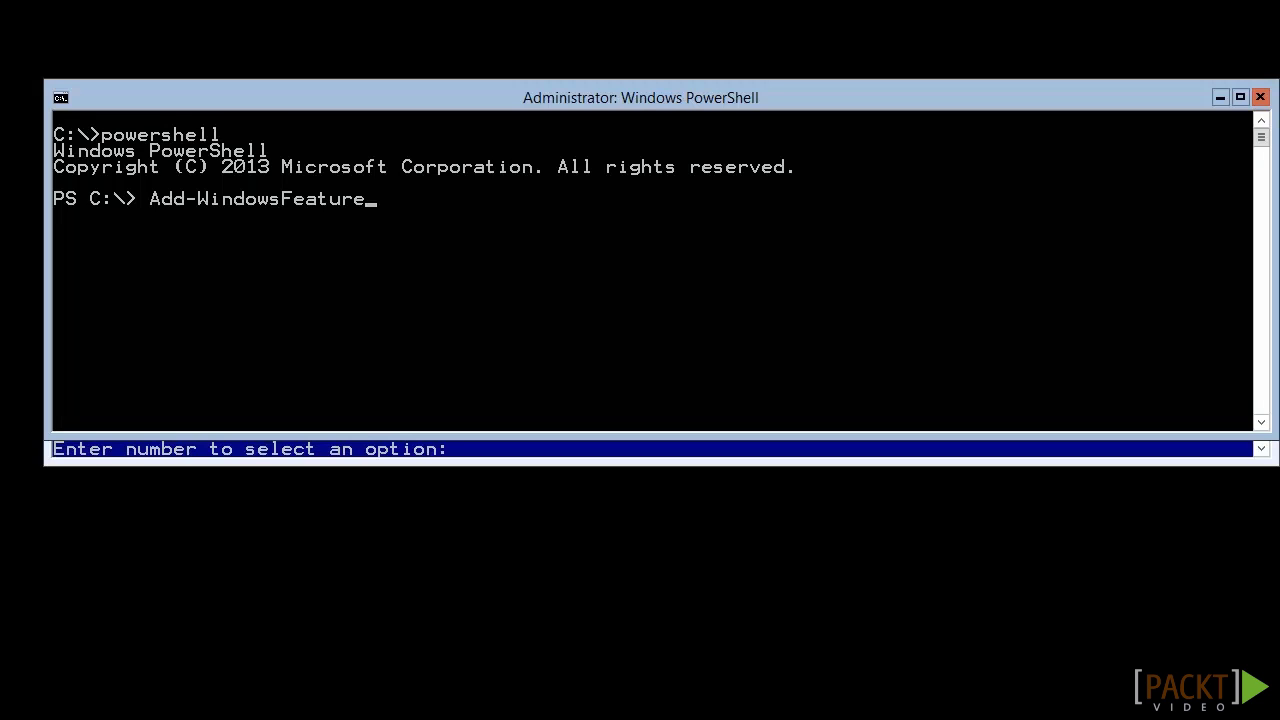
Run Add-WindowsFeature -Name Multipath-IO and let the installation finish
text(-Name Multipath-IO)
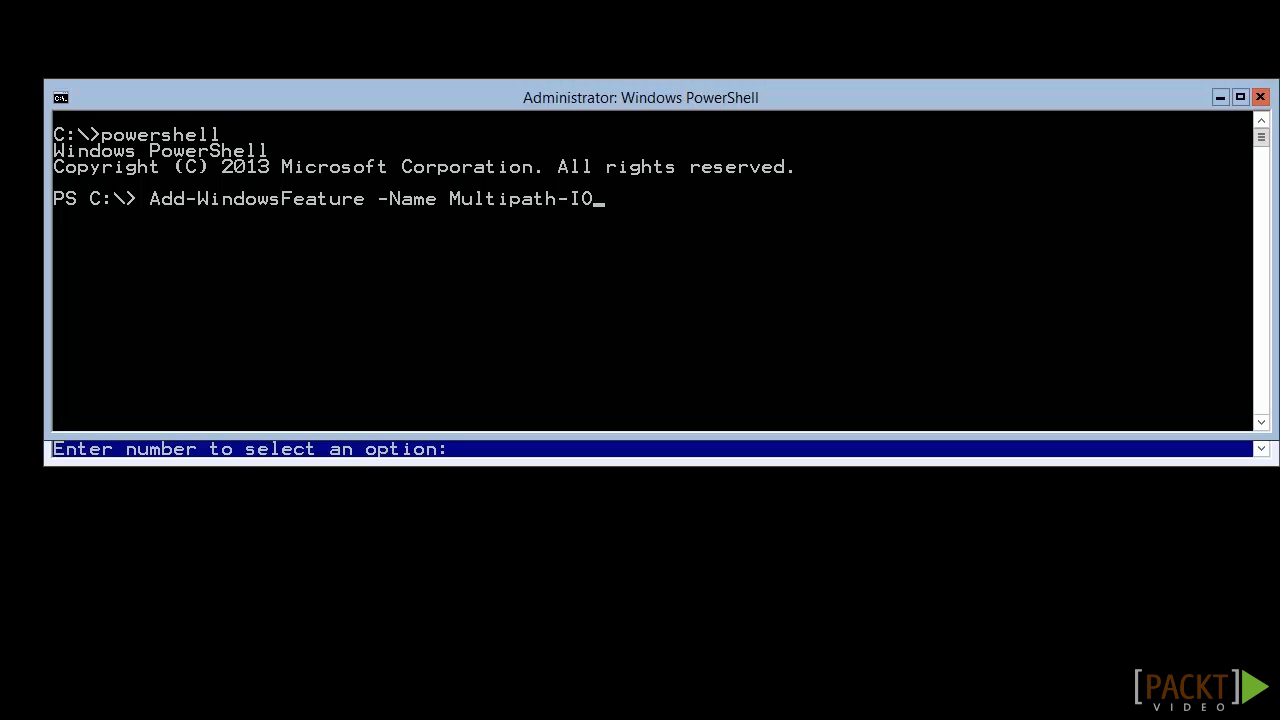
key(Return)
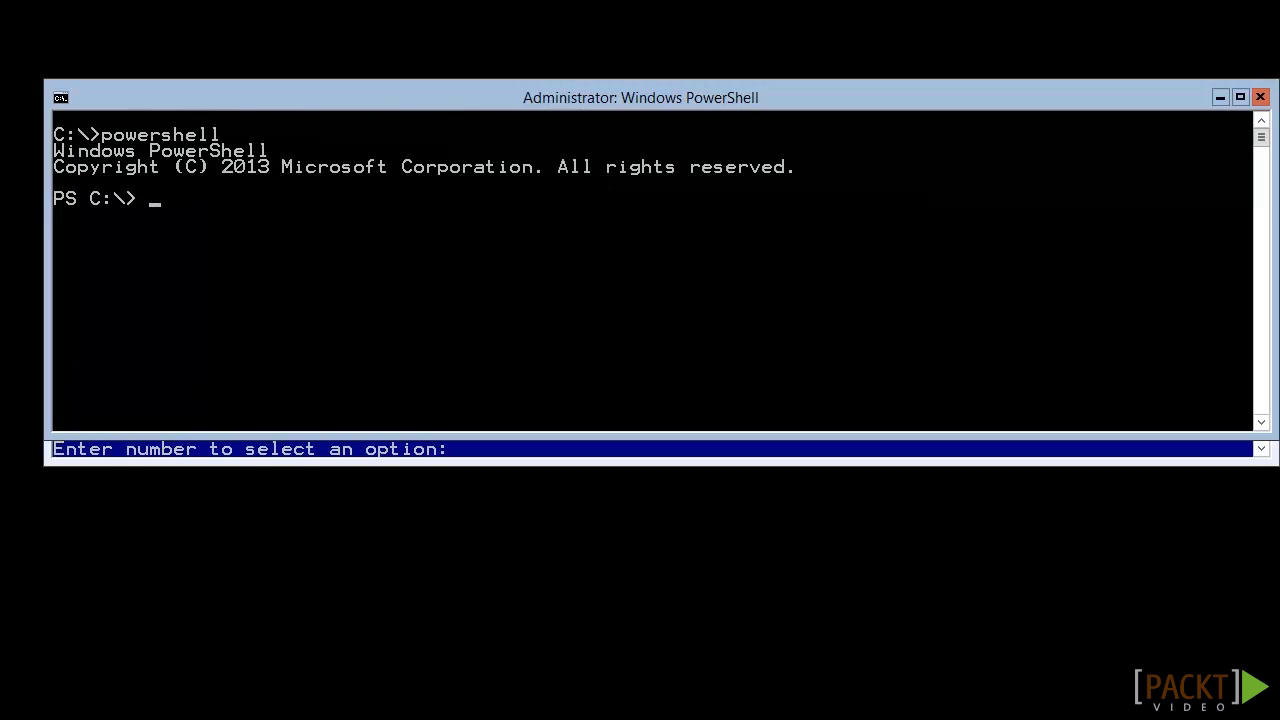
Set the MSDSM default load-balance policy to LQD and enable automatic claiming of iSCSI disks
text(Set-MSDSMGlobalDefaultLoadBalancePolicy -Policy)
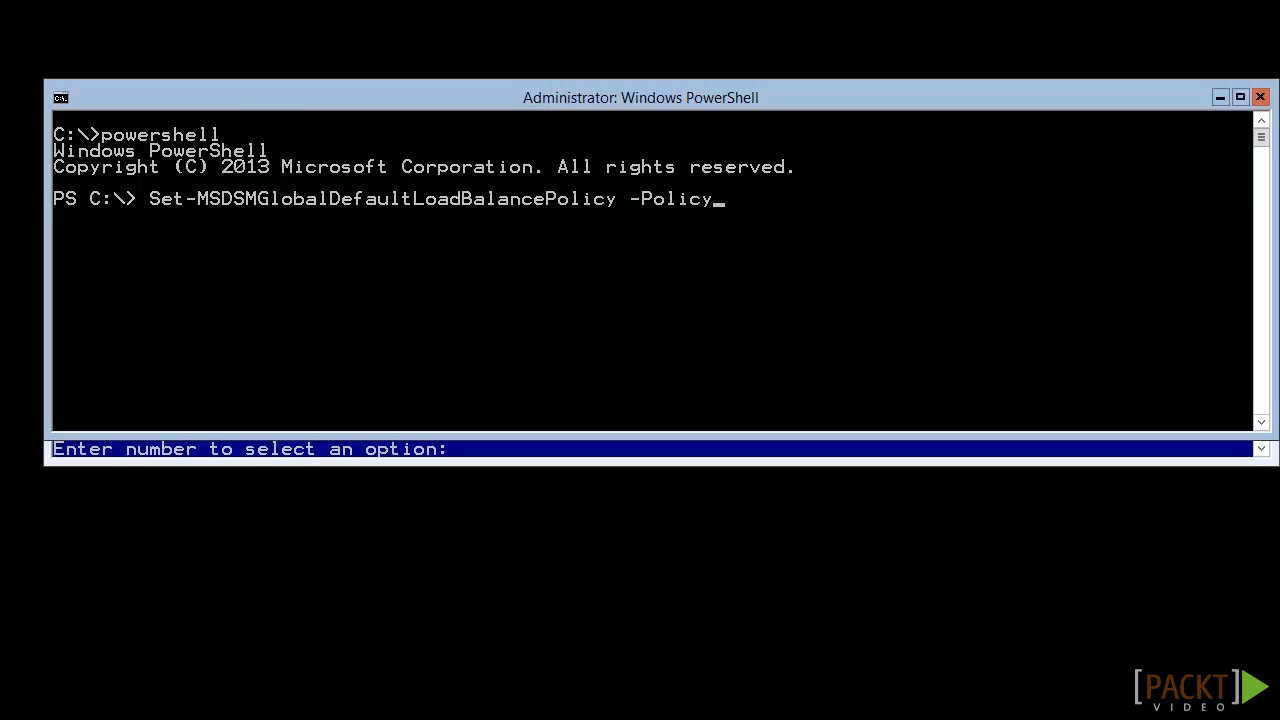
text( LQD)
key(Return)
text(Enable-MSDSMAutomaticClaim -BusType iSCSI)
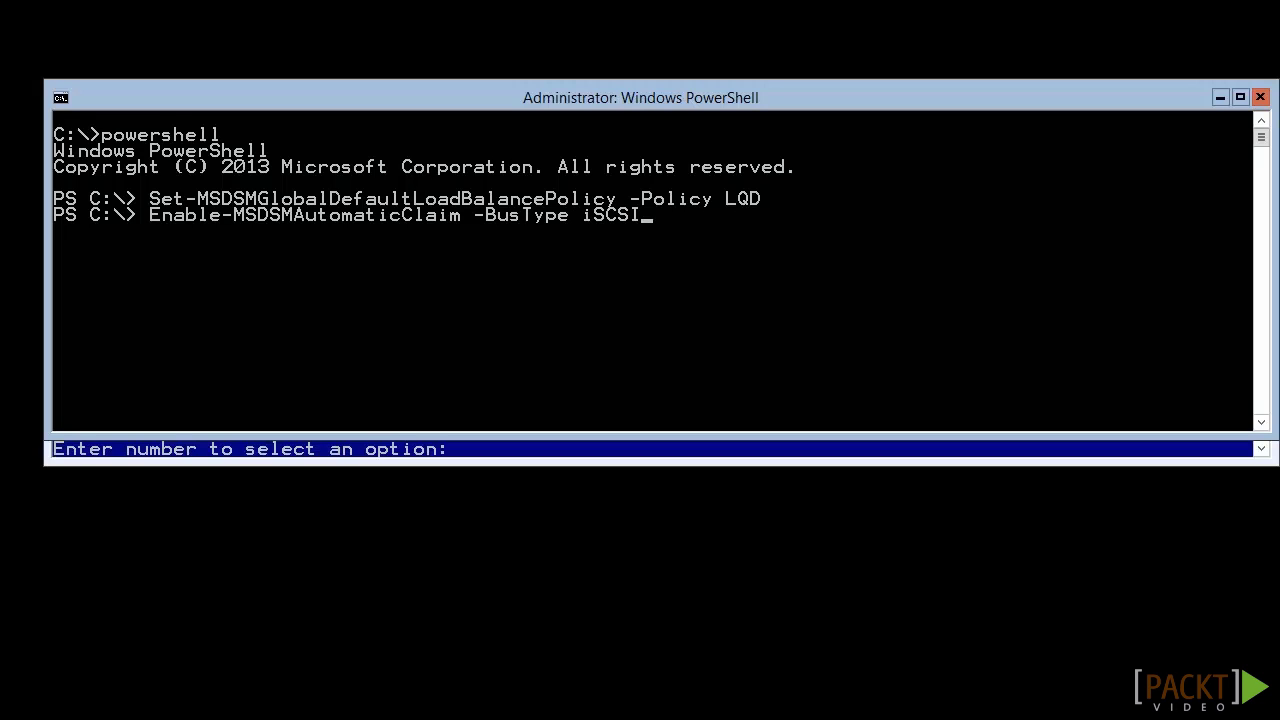
key(Return)
text(y)
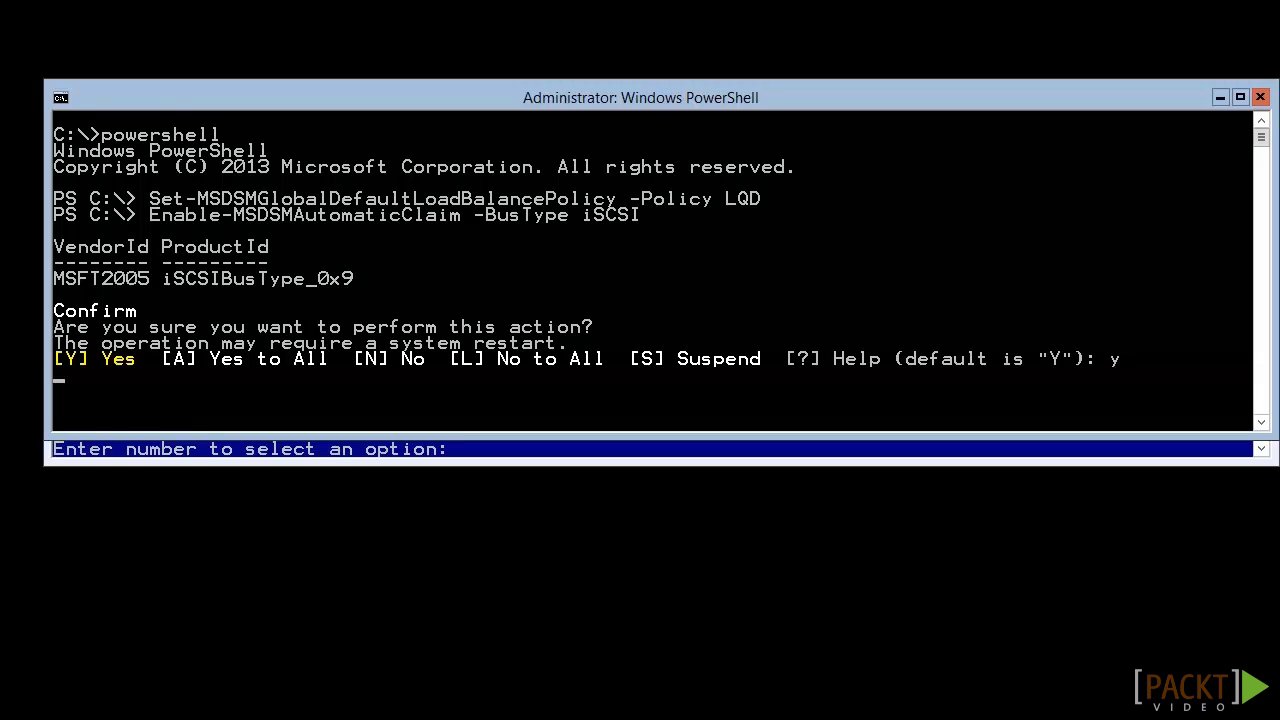
key(Return)
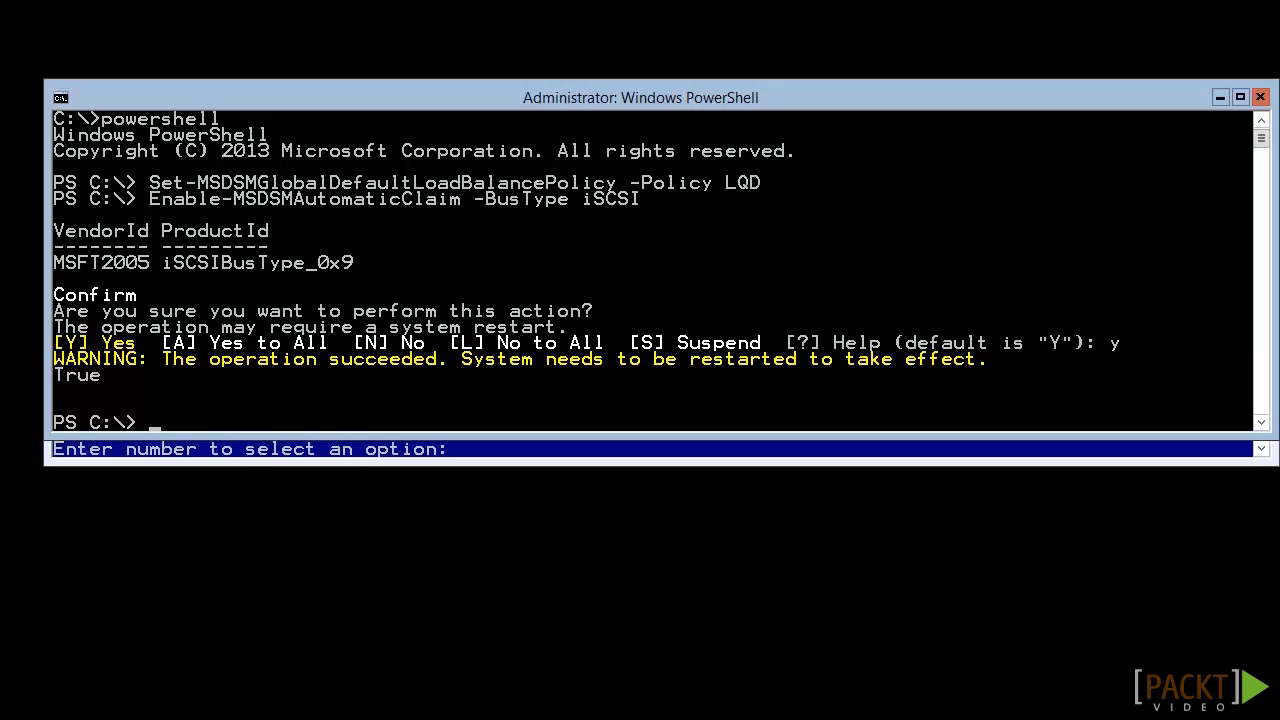
text(Restart-Computer)
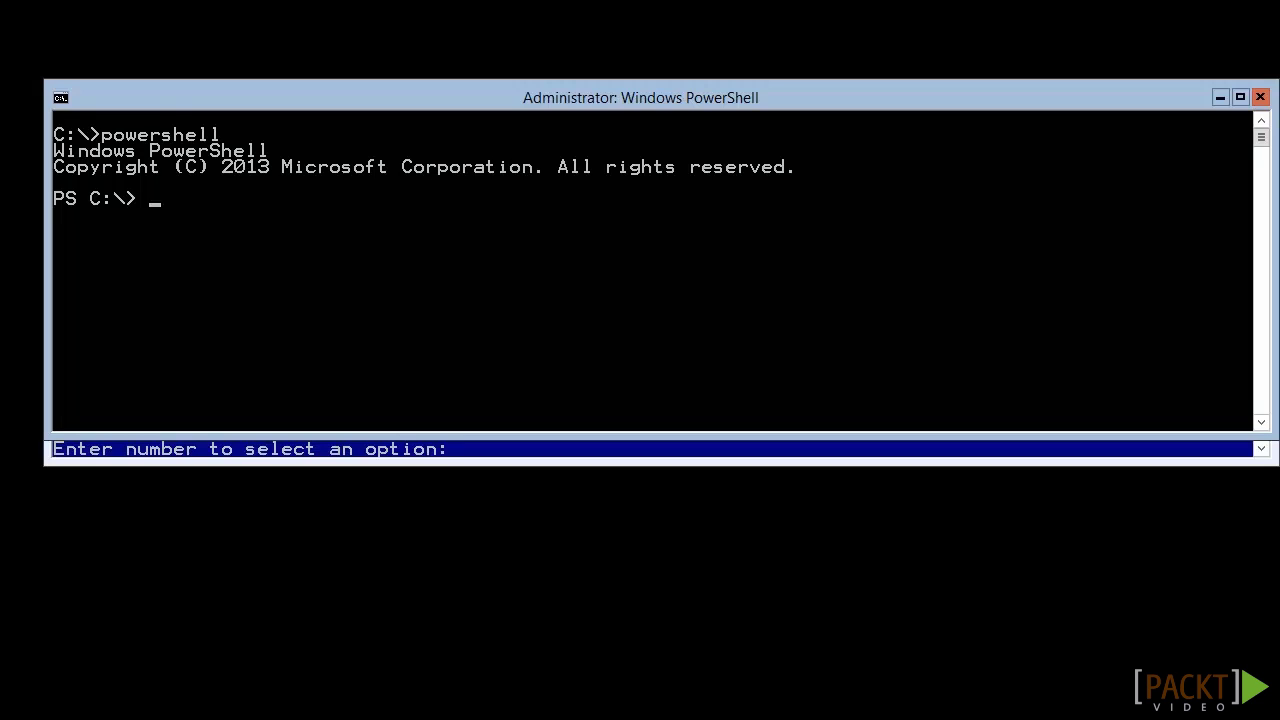
List the attached disks with Get-Disk and bring disk 1 online
text(Get-Disk)
key(Return)
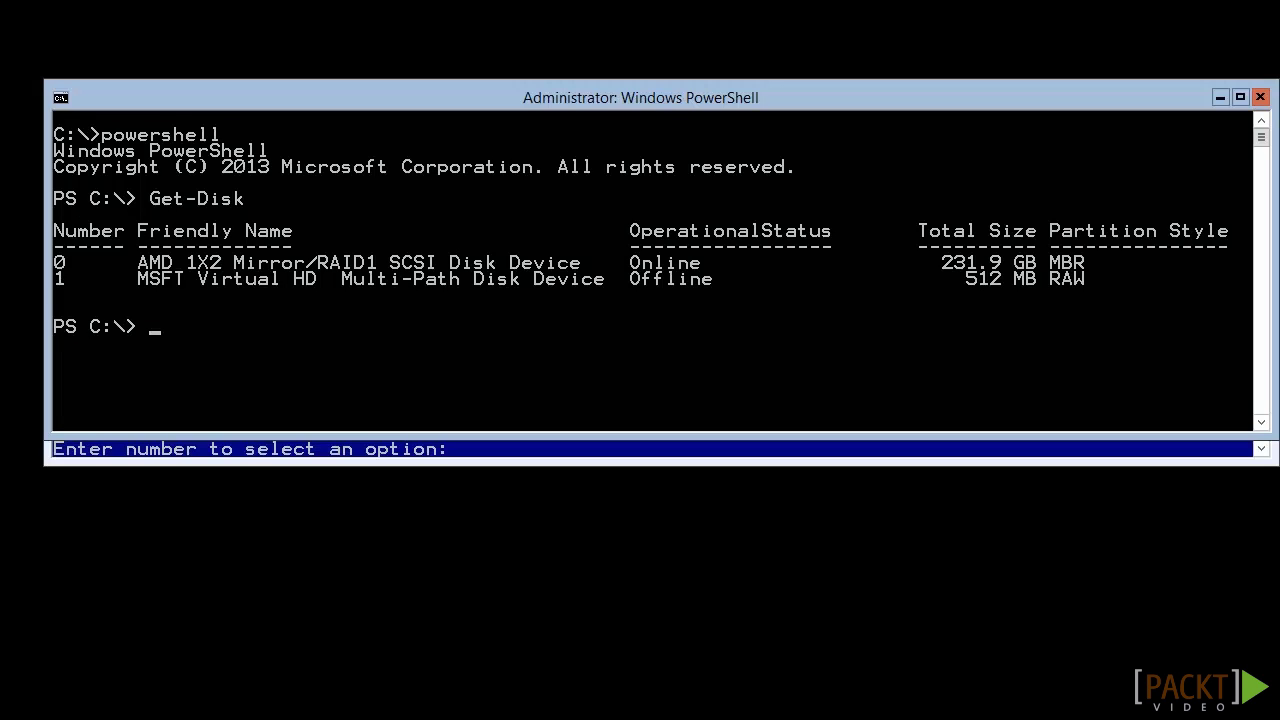
text(Set-Disk -Number 1 )
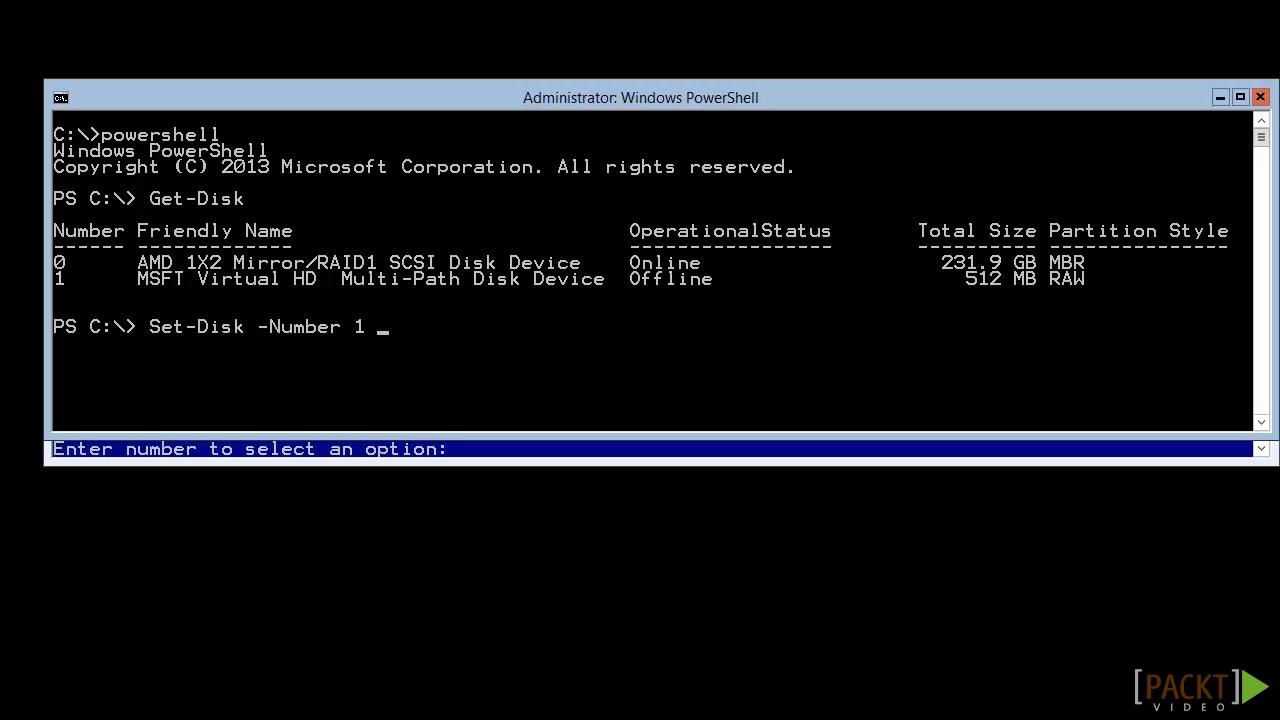
text(-IsOffline $false)
key(Return)
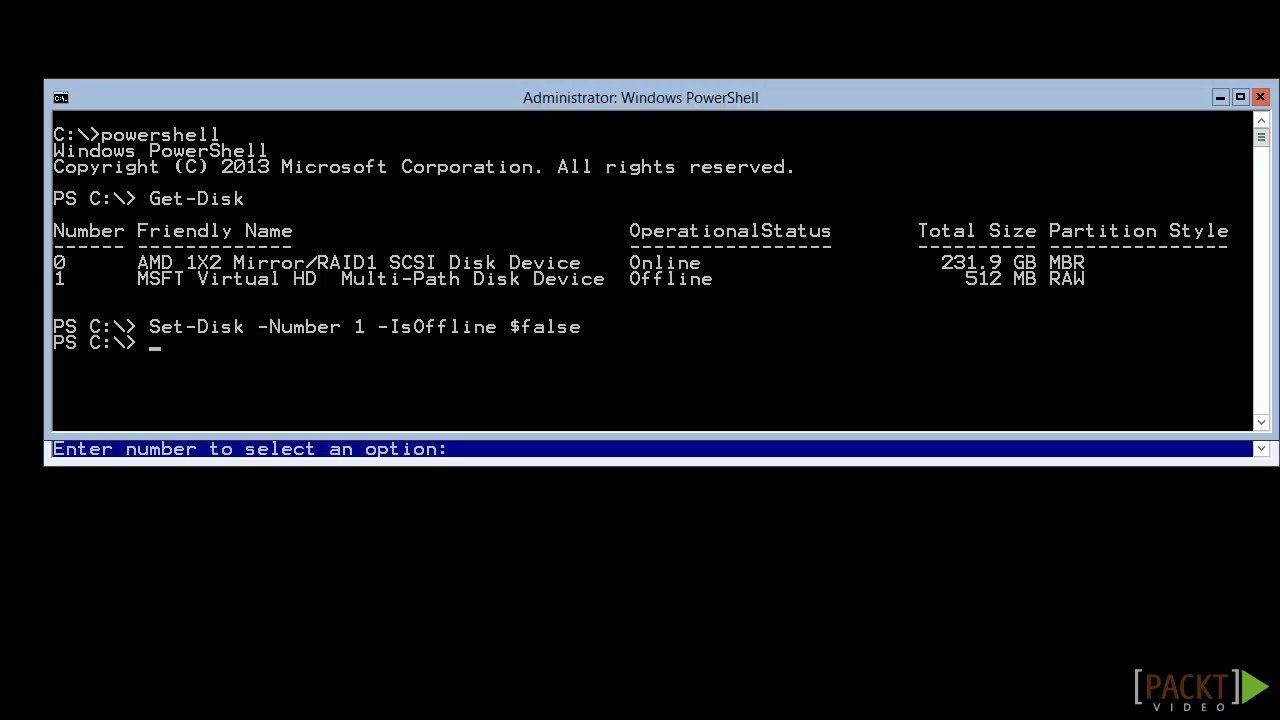
Initialize disk 1 as GPT and create a maximum-size partition with drive letter Q
text(Initialize-Disk)
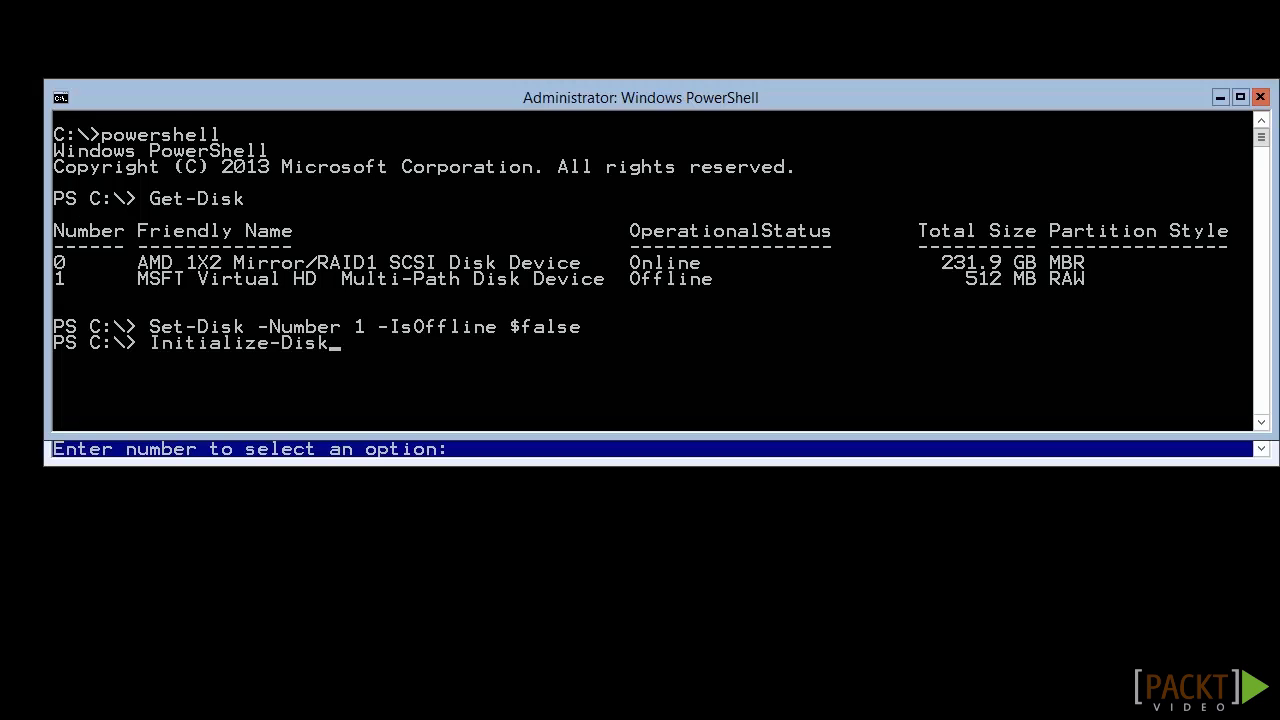
text( -Number 1 -PartitionStyle GPT)
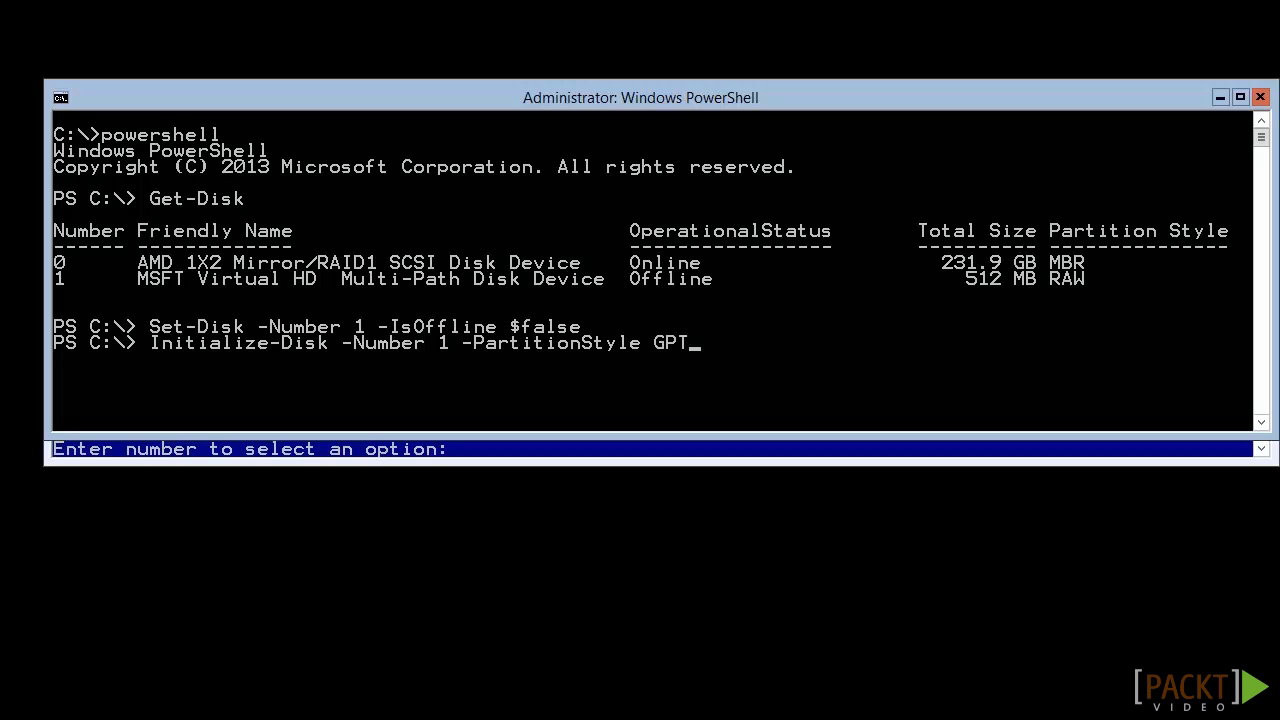
key(Return)
text(New-Partition -DiskNumber 1)
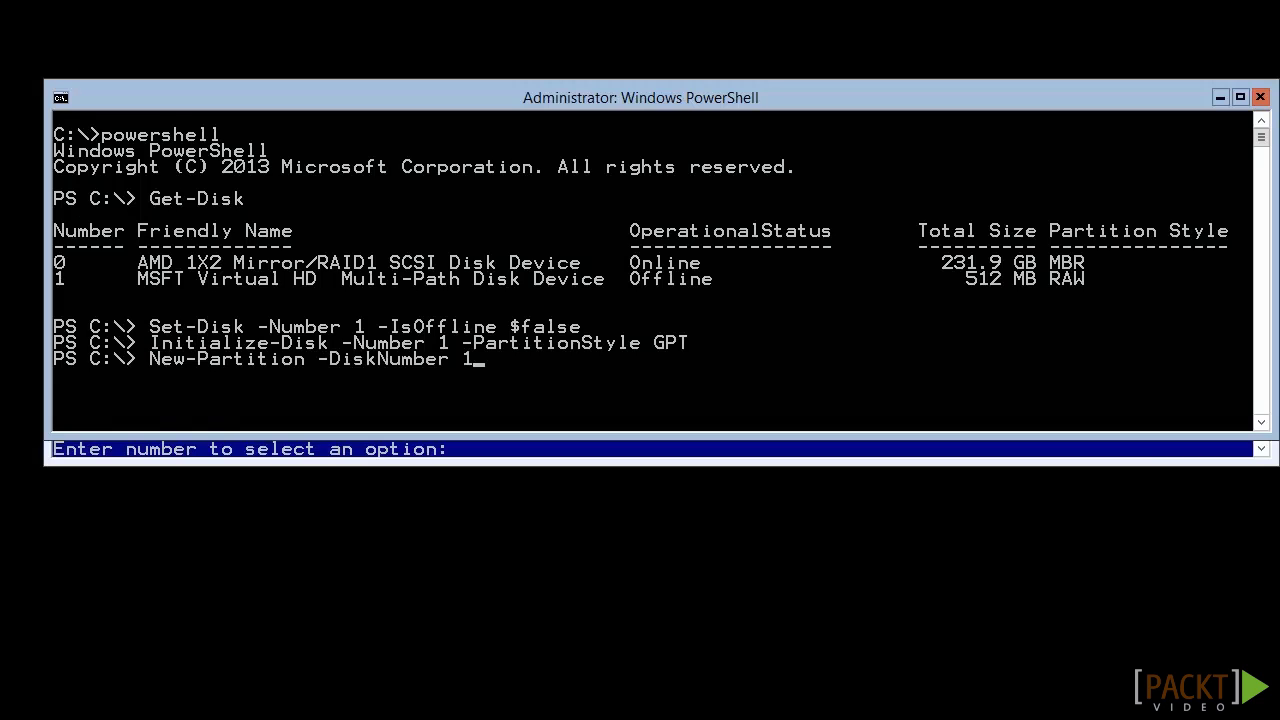
text( -UseMaximumSize -DriveLetter q)
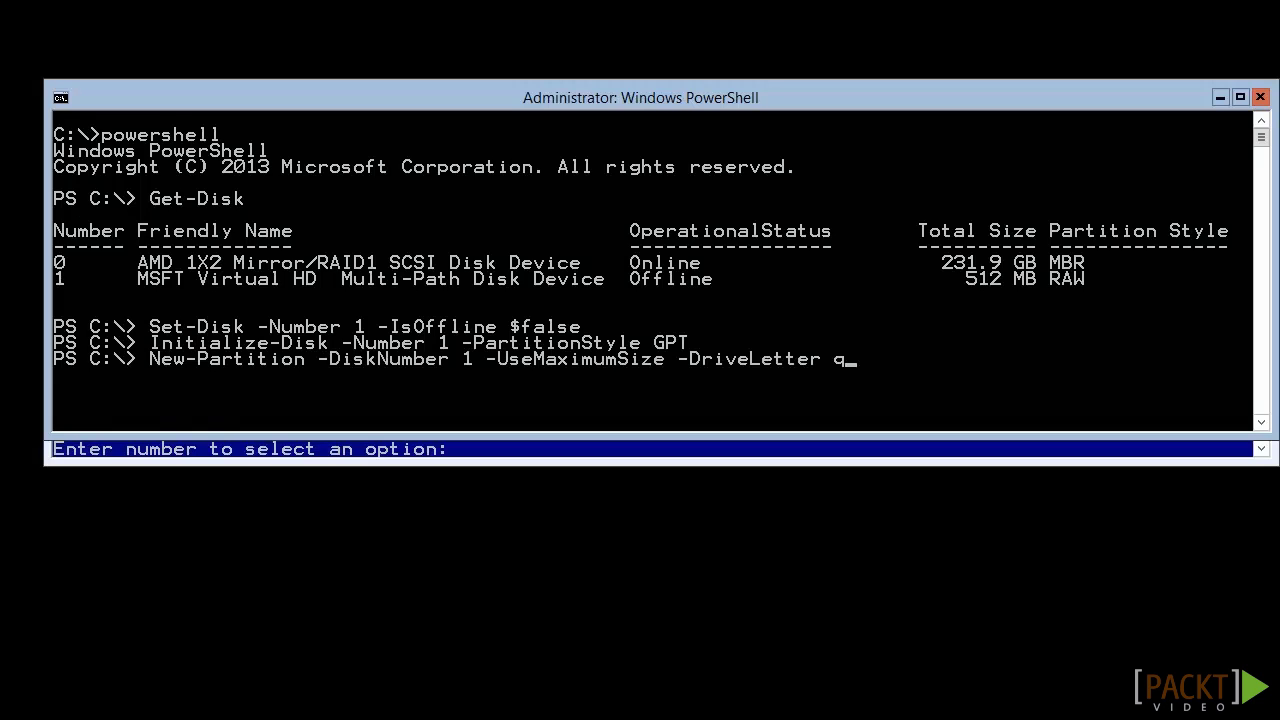
key(Return)
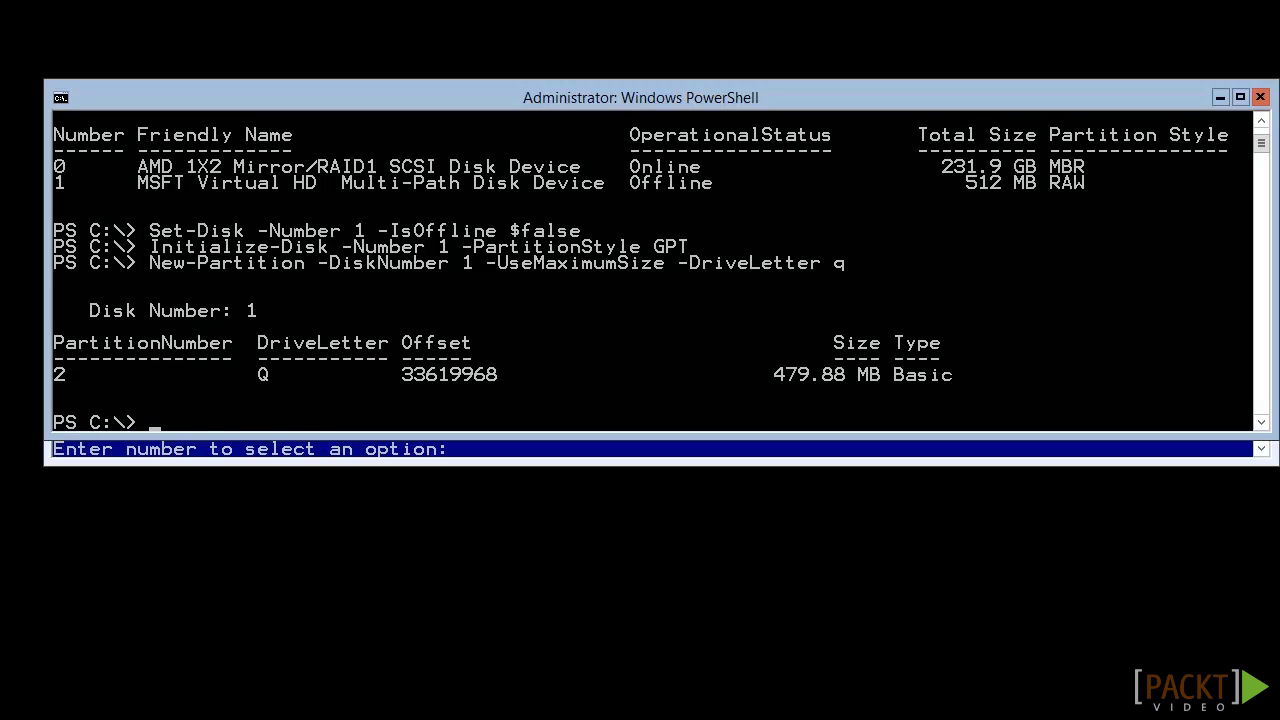
Format drive Q as NTFS with volume label Quorum using Format-Volume, confirming with y
text(Format-Volume -DriveLetter q)
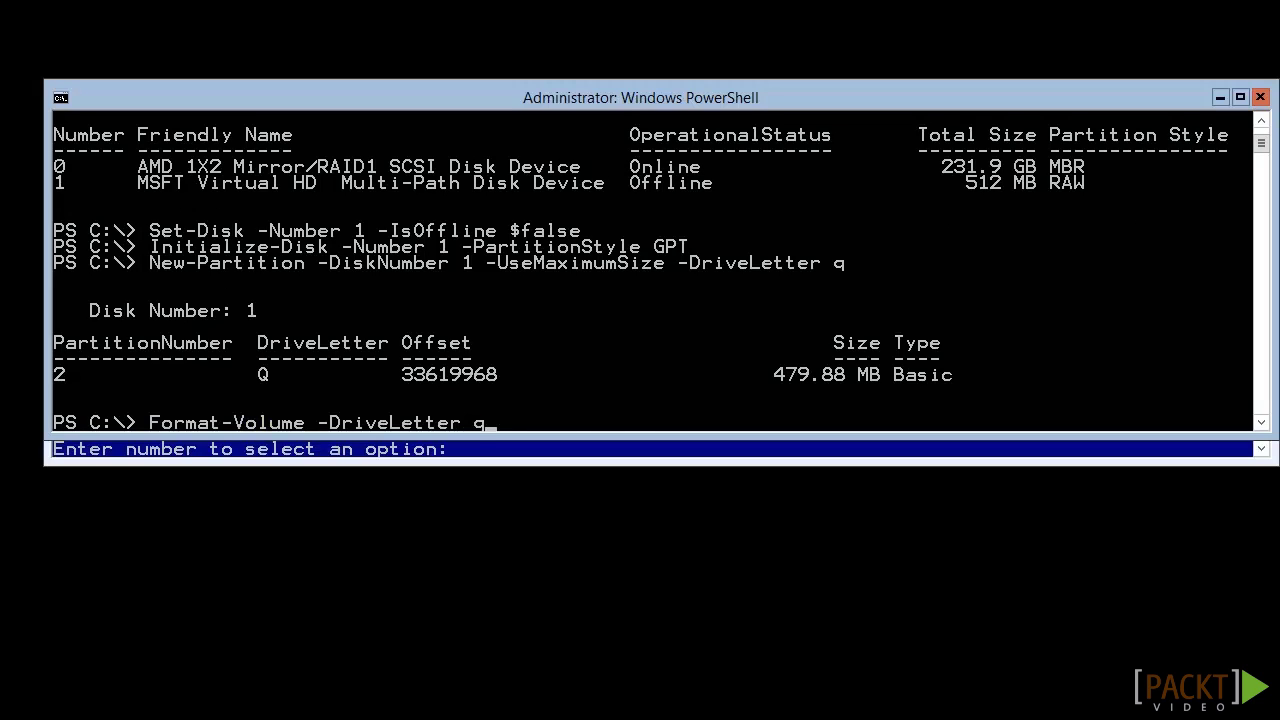
text( -FileSystem NTFS)
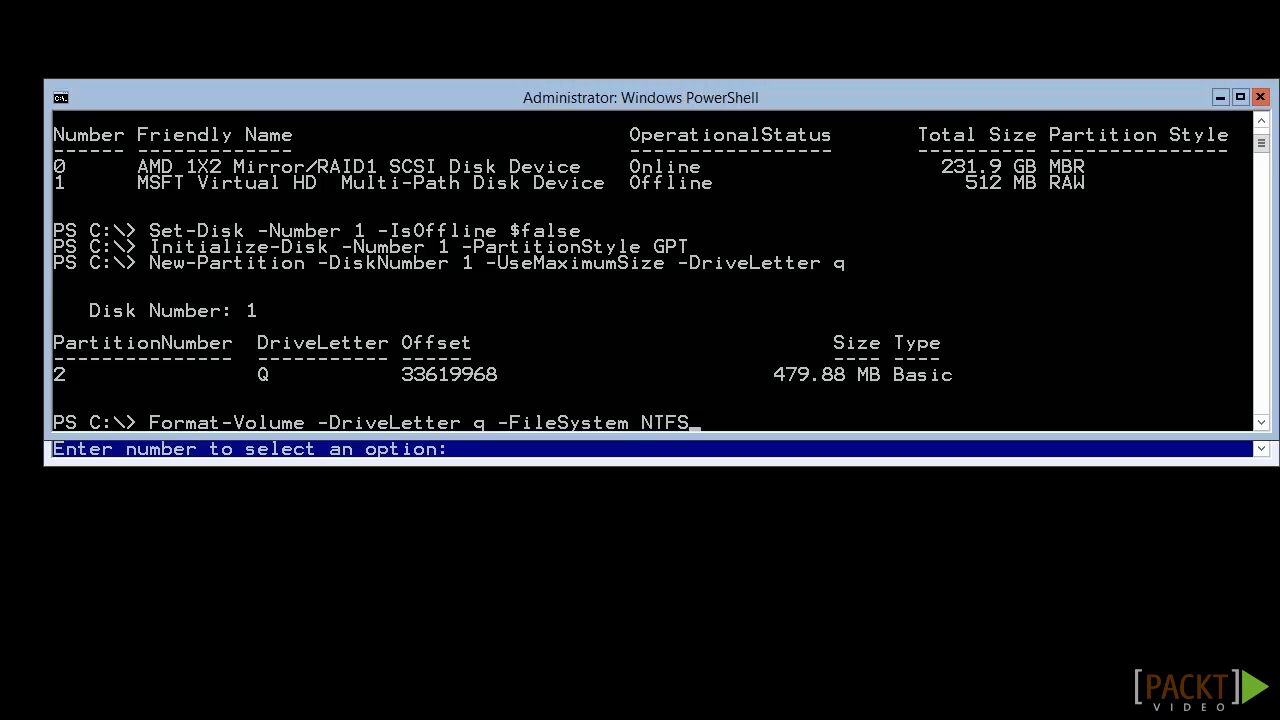
text( -NewFileSystemLabel Quorum)
key(Return)
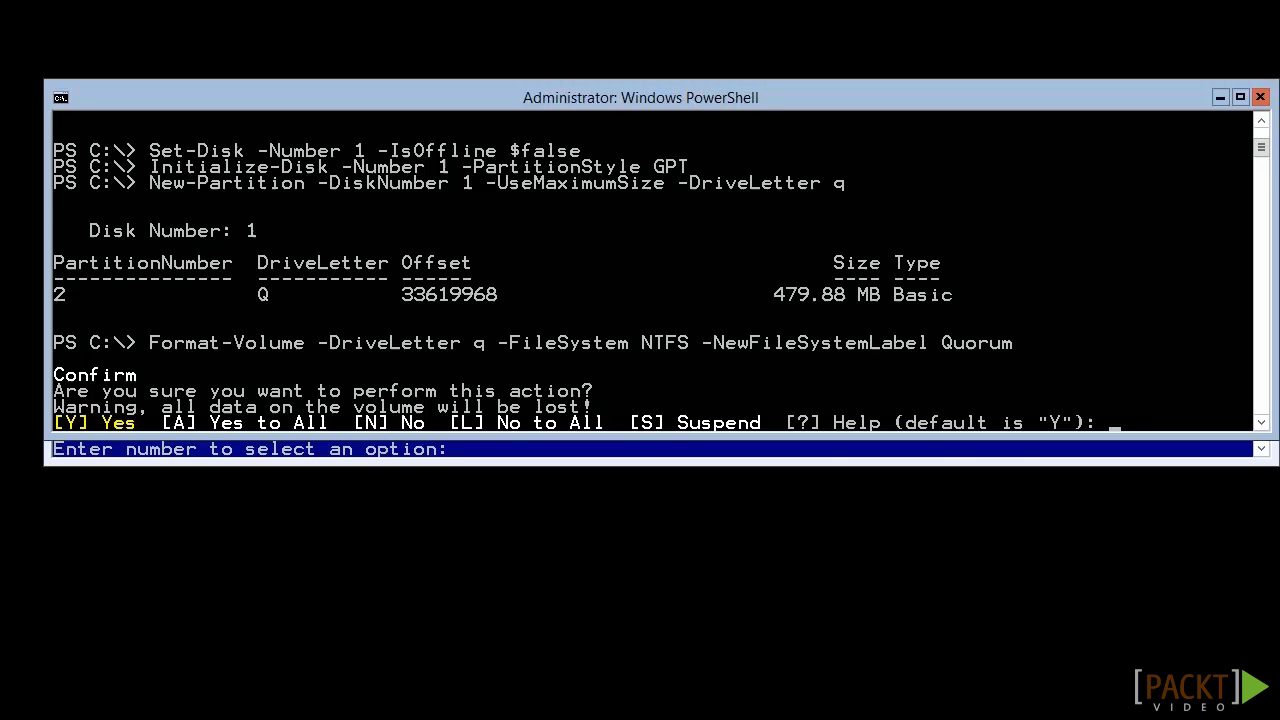
text(y)
key(Return)
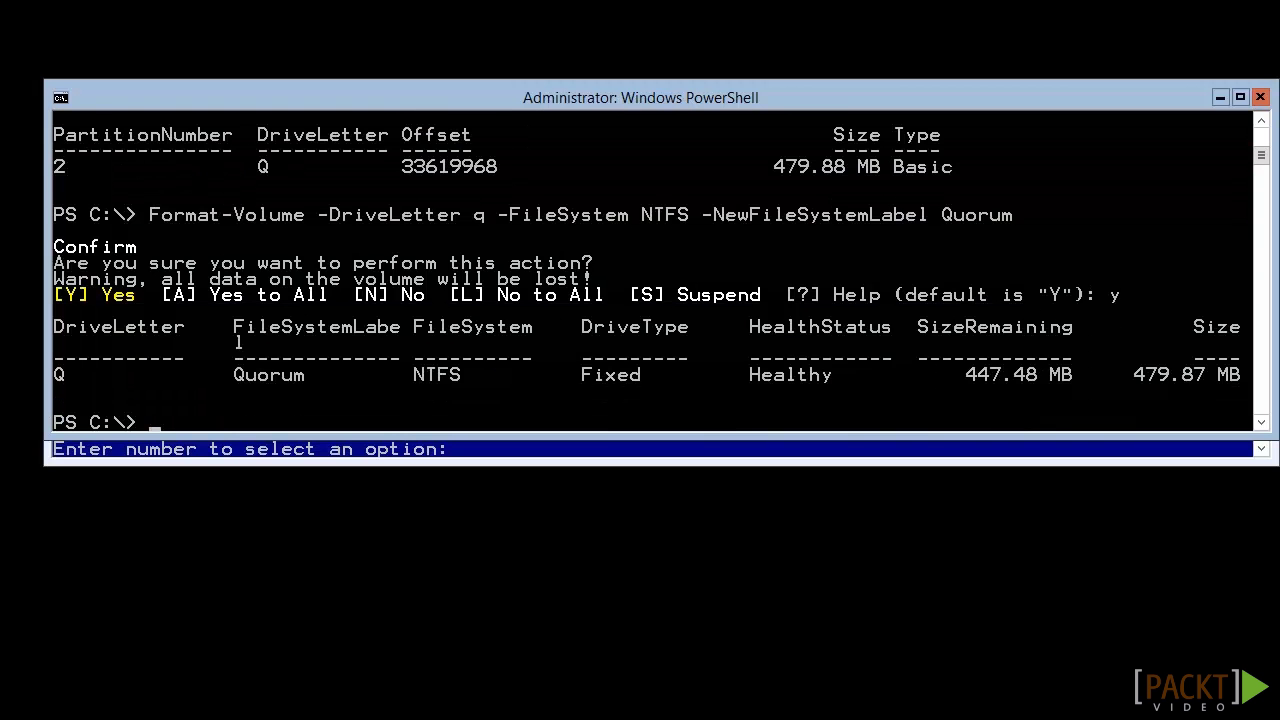